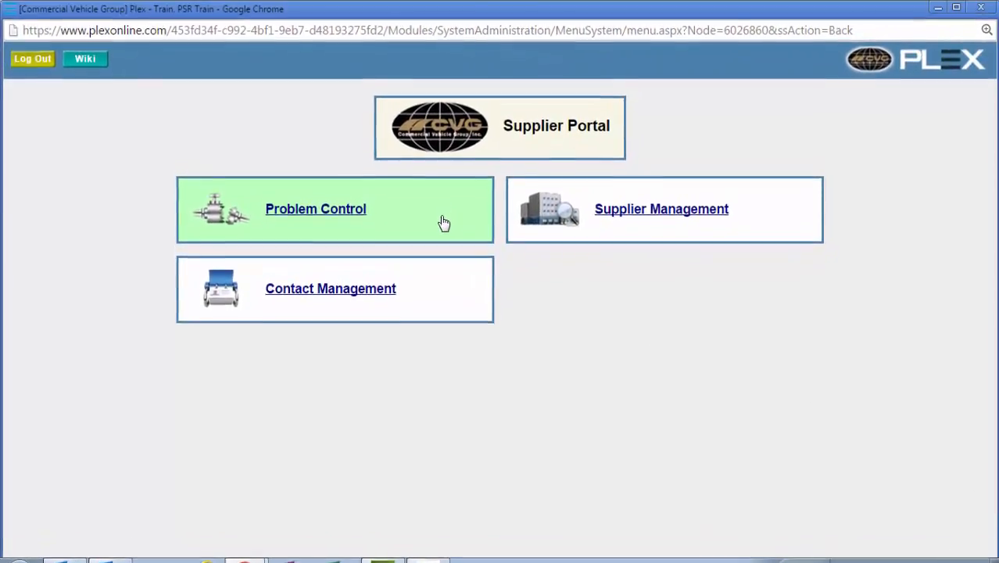
Step: Open the 8D form of problem 2 from Problem Control and go to its Initial Response section
{"action": "left_click", "coordinate": [443, 225]}
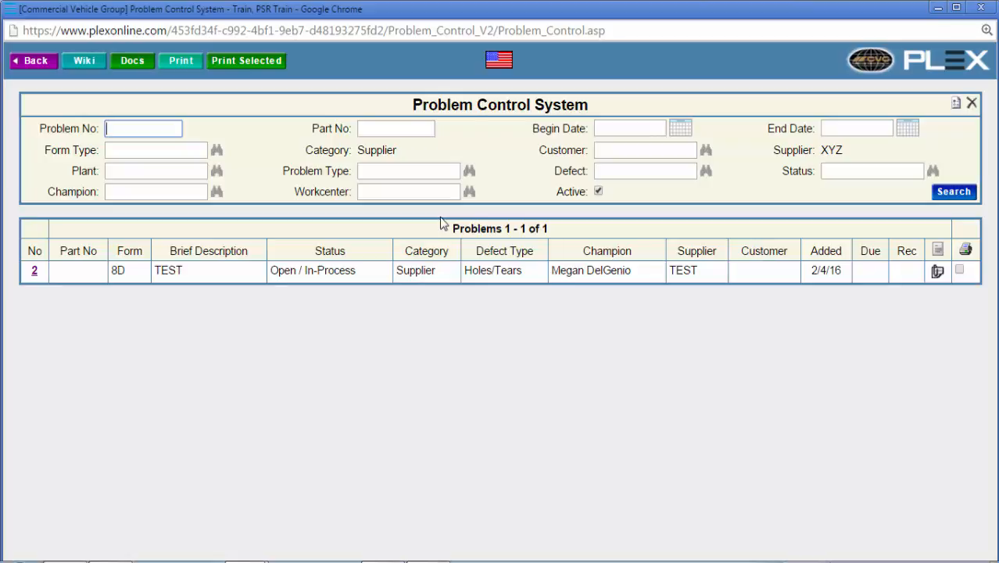
{"action": "left_click", "coordinate": [35, 273]}
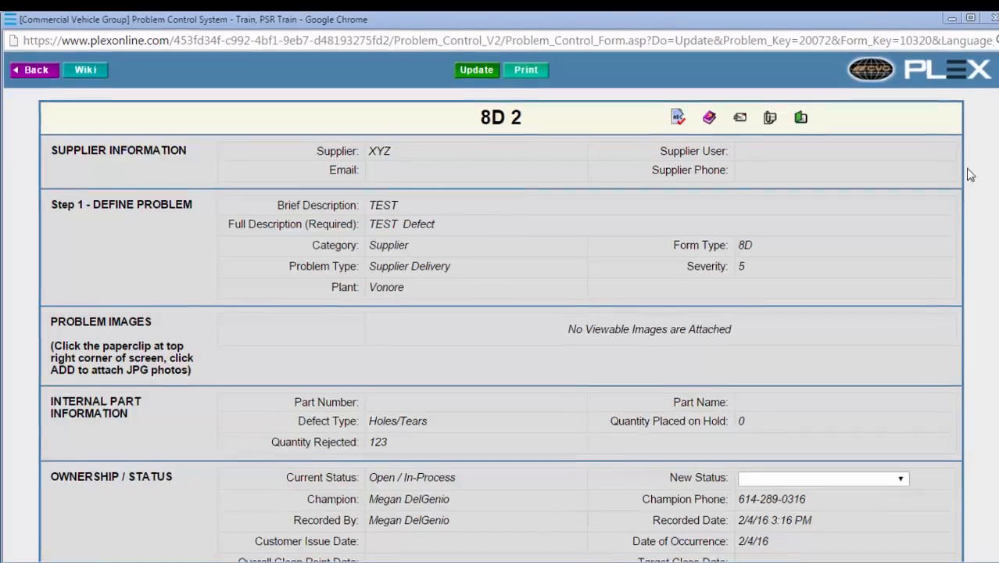
{"action": "scroll", "coordinate": [989, 160], "scroll_direction": "down", "scroll_amount": 6}
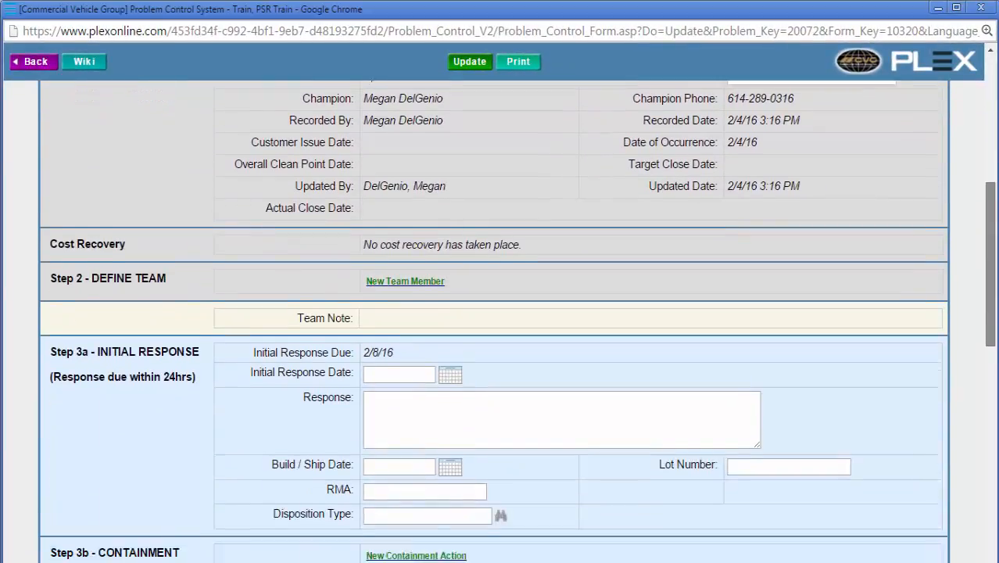
{"action": "left_click_drag", "start_coordinate": [991, 296], "coordinate": [991, 304]}
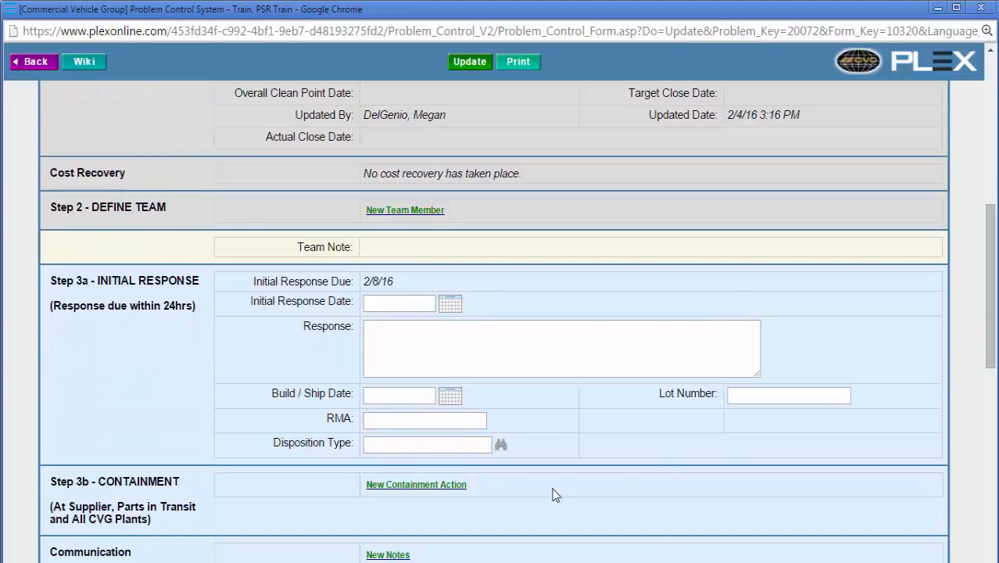
{"action": "scroll", "coordinate": [950, 422], "scroll_direction": "down", "scroll_amount": 1}
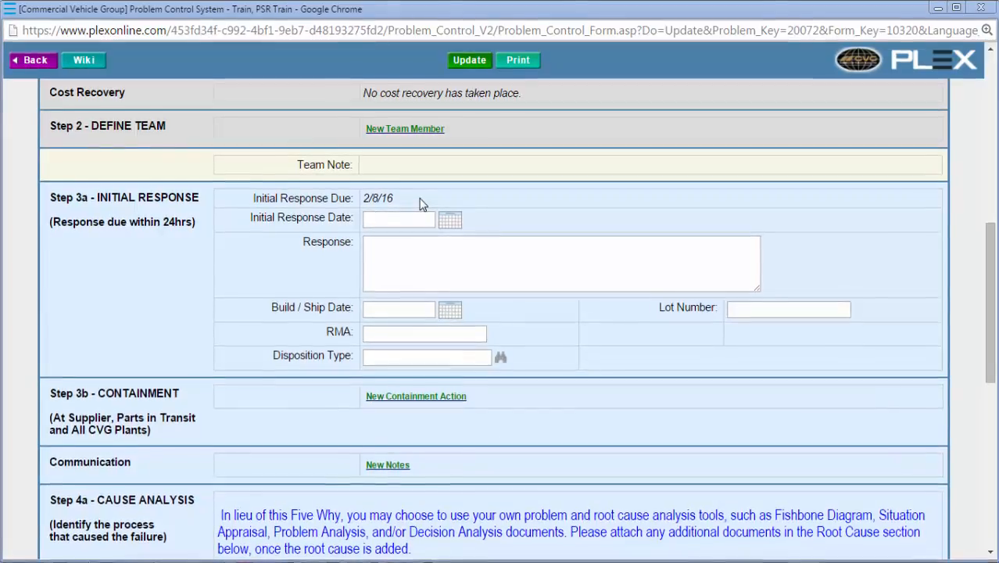
{"action": "left_click", "coordinate": [501, 361]}
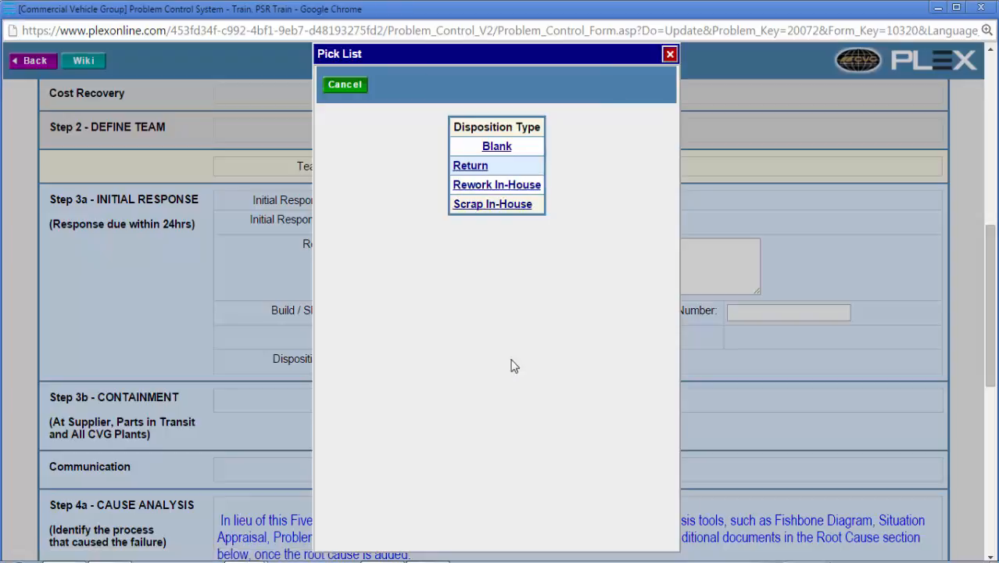
{"action": "left_click", "coordinate": [502, 206]}
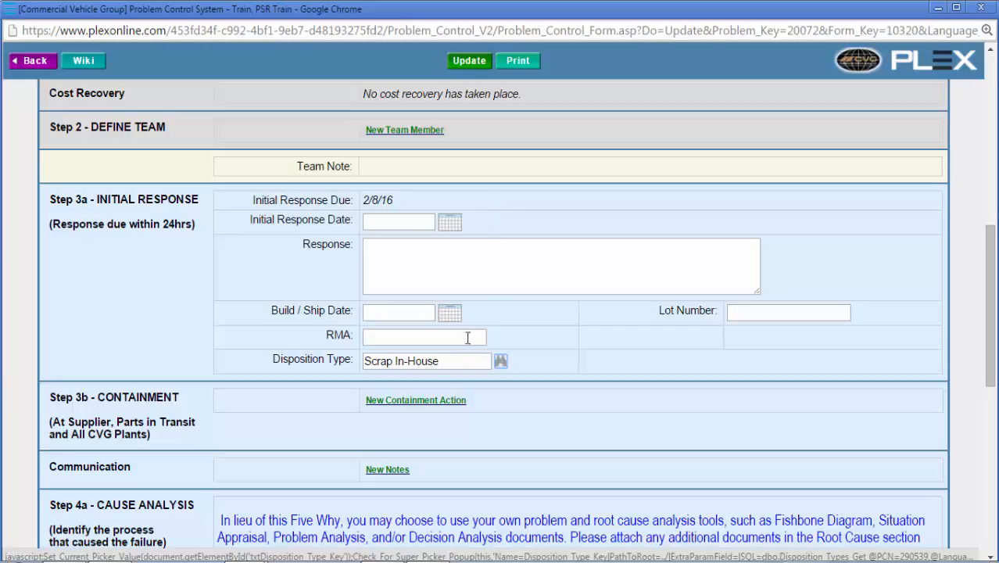
{"action": "left_click_drag", "start_coordinate": [458, 360], "coordinate": [311, 361]}
{"action": "key", "text": "BackSpace"}
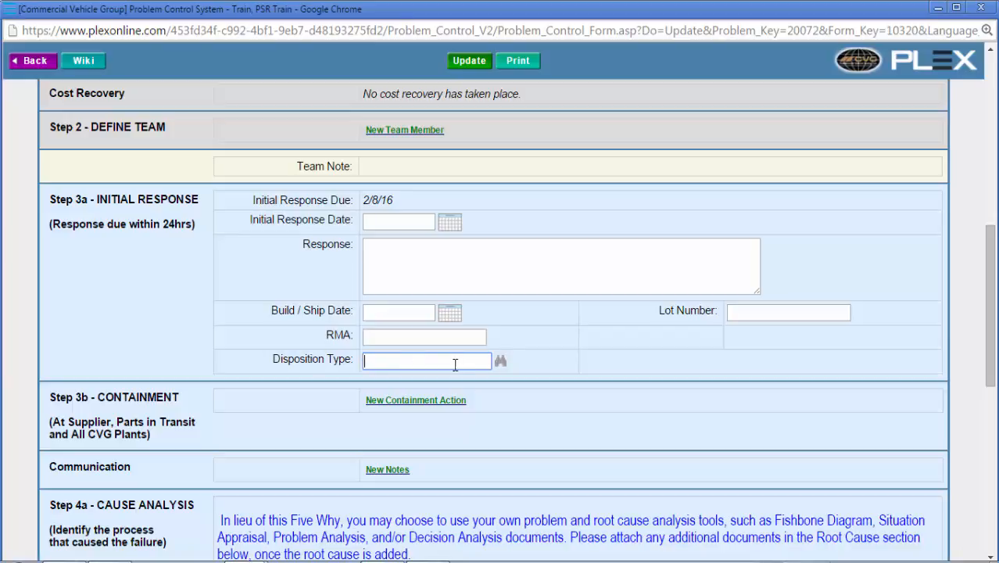
Step: Set the Disposition Type in the Initial Response section to Return
{"action": "left_click", "coordinate": [502, 365]}
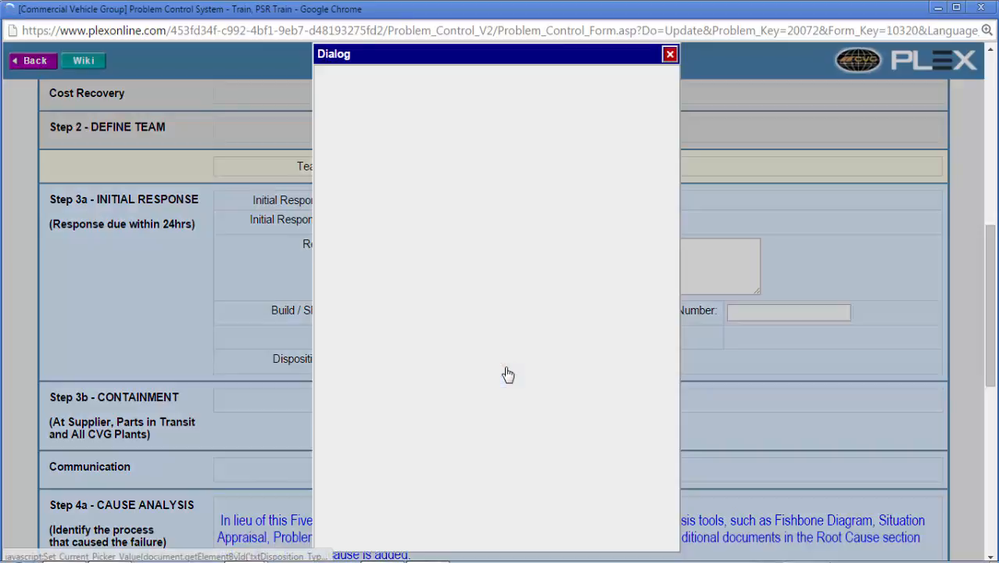
{"action": "left_click", "coordinate": [469, 226]}
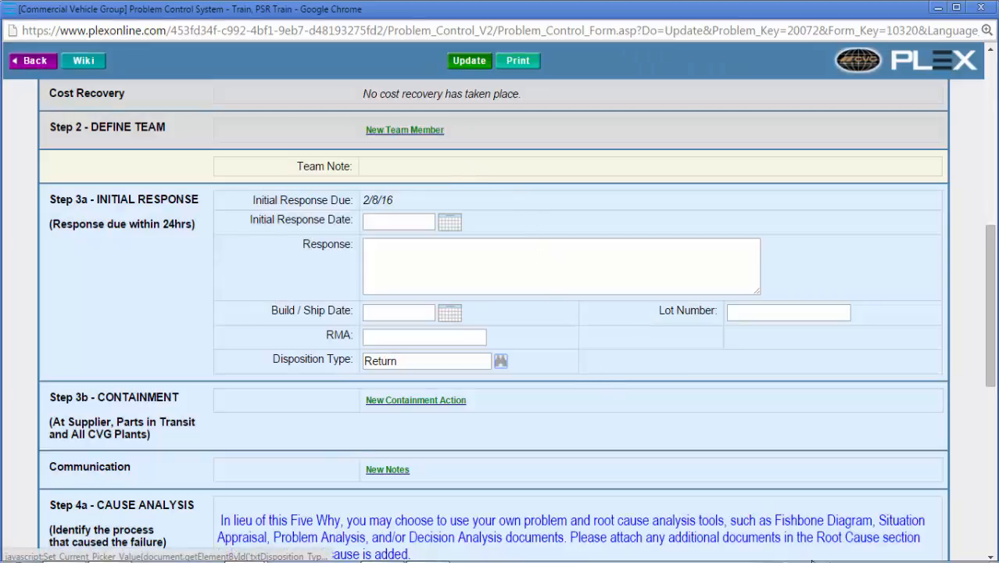
Step: Add a new containment action with the text "test" in Step 3b of the 8D form
{"action": "scroll", "coordinate": [933, 510], "scroll_direction": "down", "scroll_amount": 1}
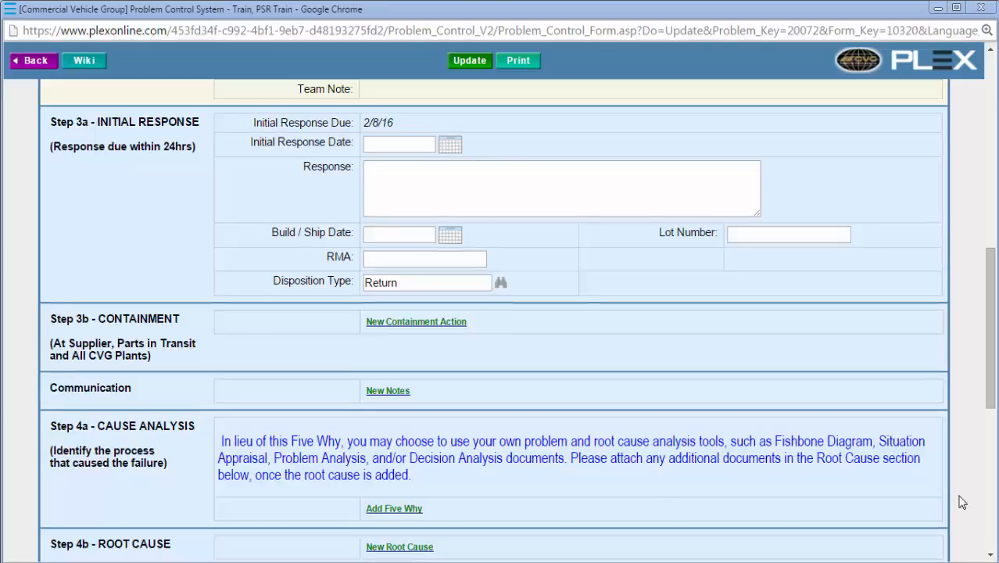
{"action": "left_click", "coordinate": [437, 338]}
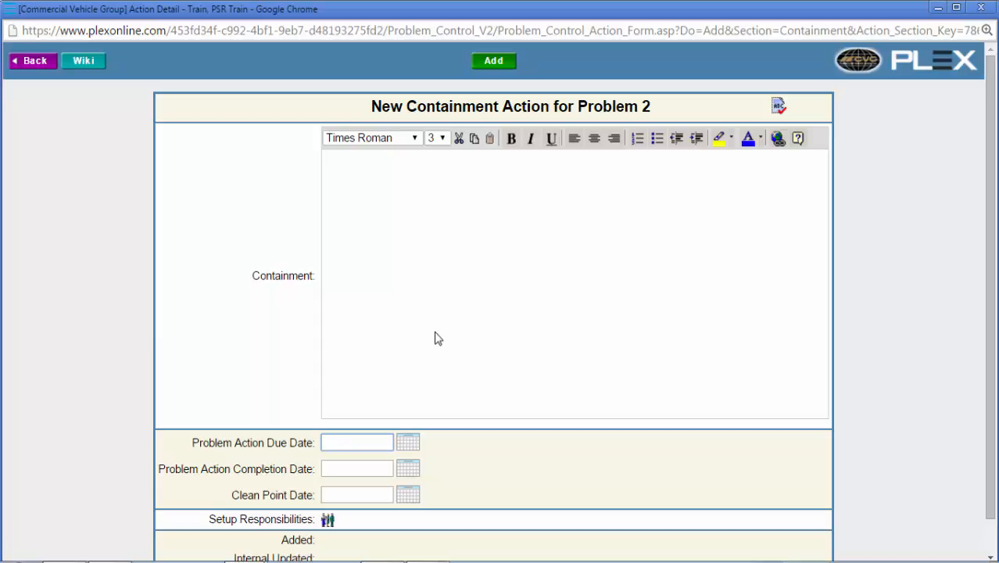
{"action": "left_click", "coordinate": [443, 322]}
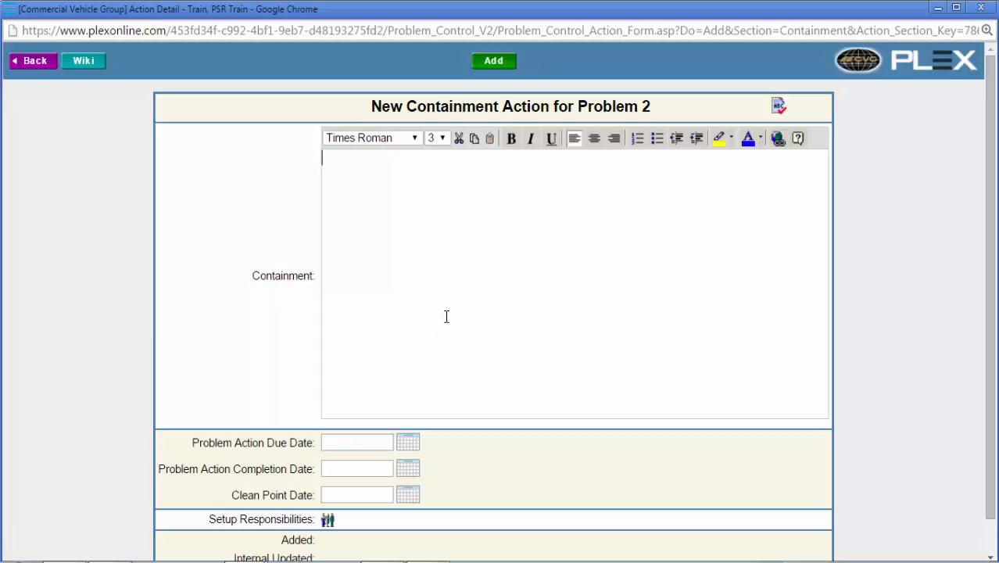
{"action": "type", "text": "test"}
{"action": "left_click", "coordinate": [495, 66]}
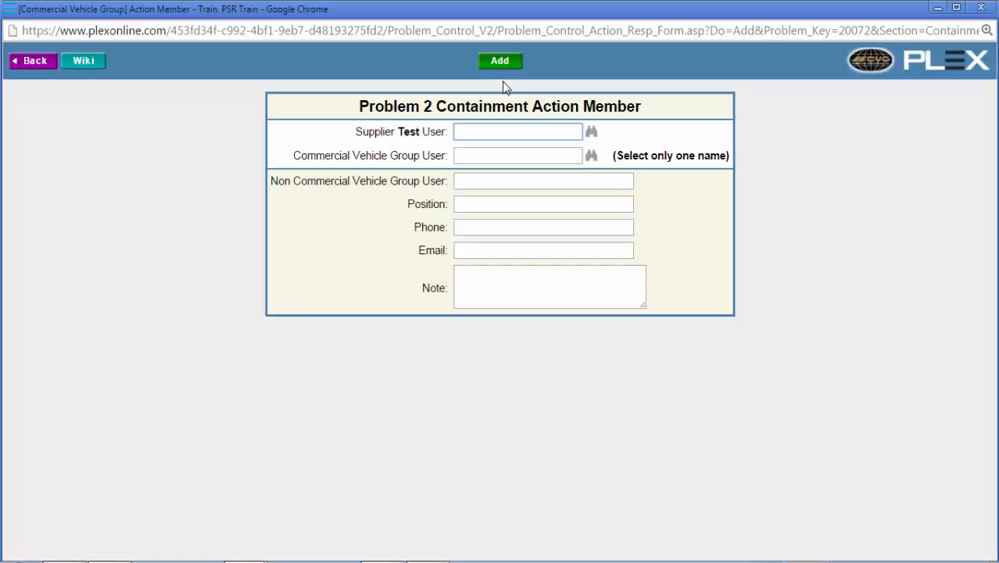
Step: Assign the supplier's training user as responsible member of the containment action, save the action and return to the 8D form
{"action": "left_click", "coordinate": [593, 132]}
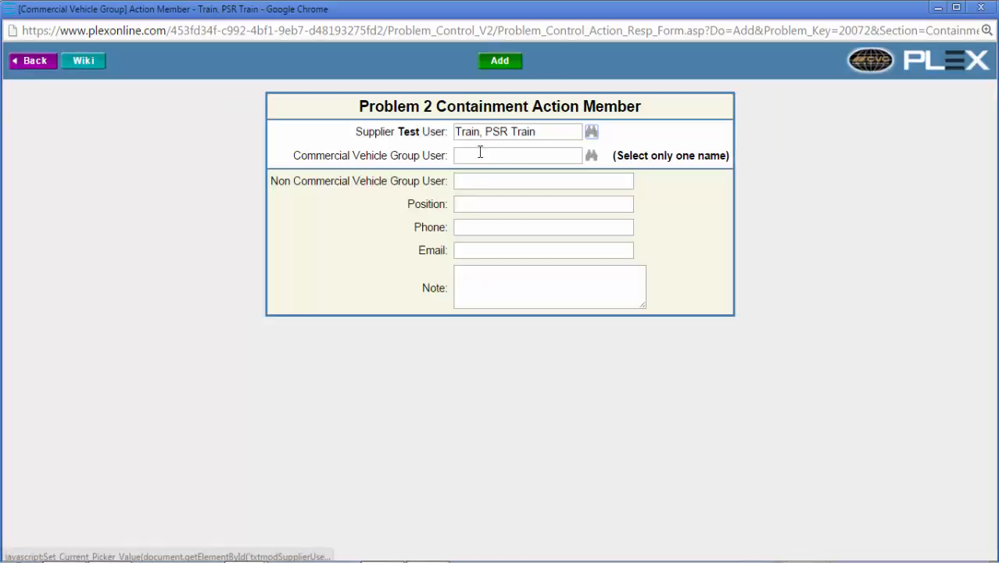
{"action": "left_click", "coordinate": [490, 68]}
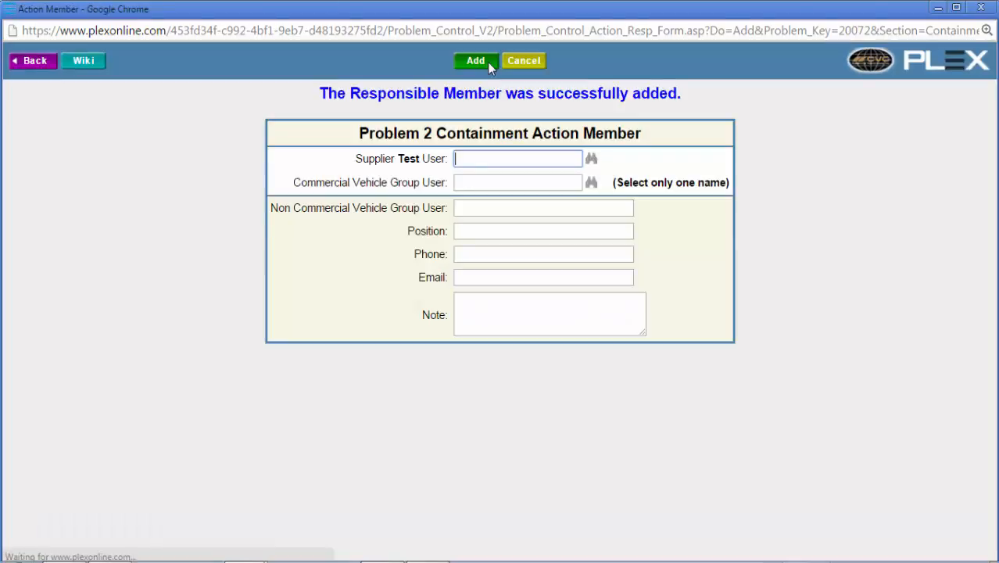
{"action": "left_click", "coordinate": [48, 64]}
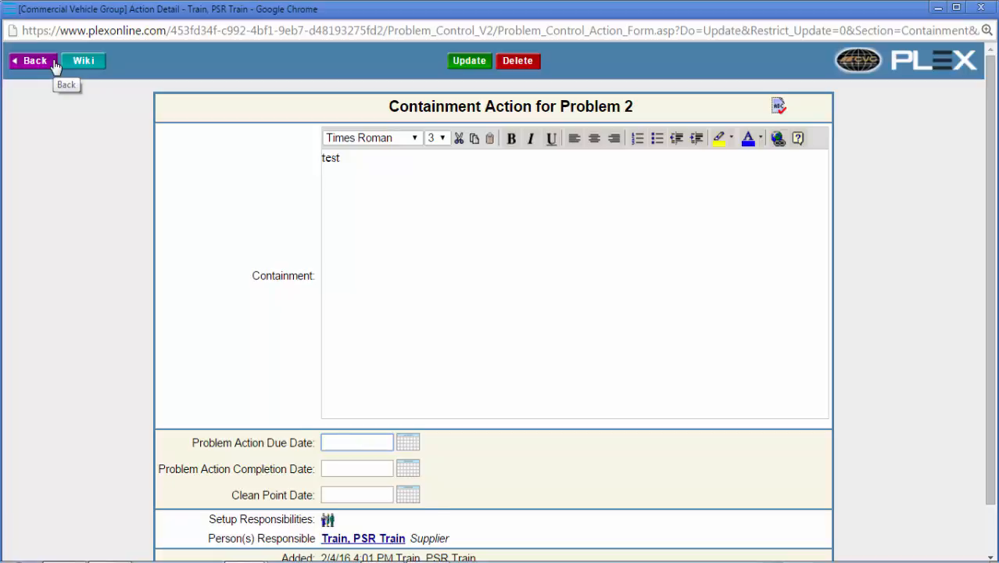
{"action": "left_click", "coordinate": [472, 62]}
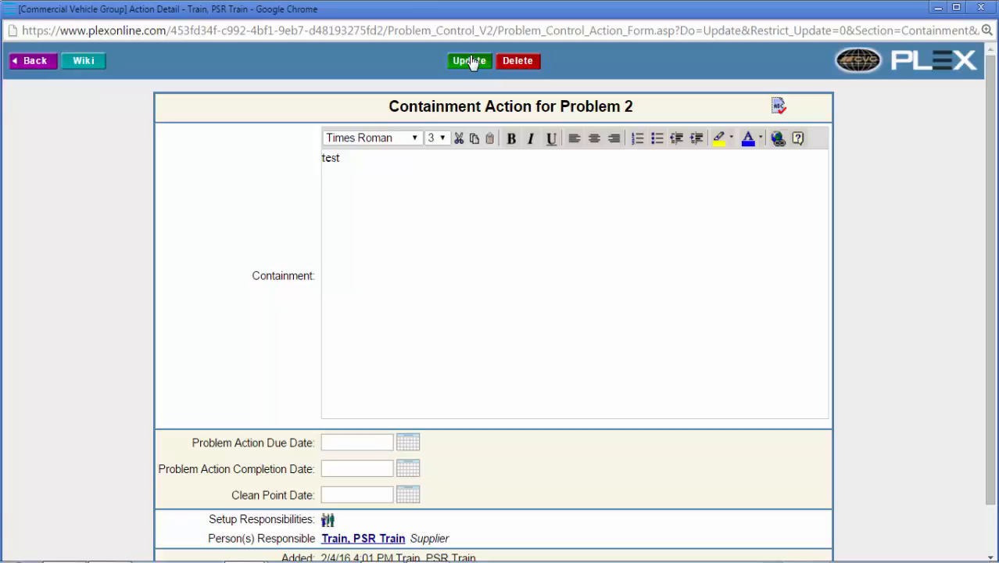
{"action": "left_click", "coordinate": [23, 71]}
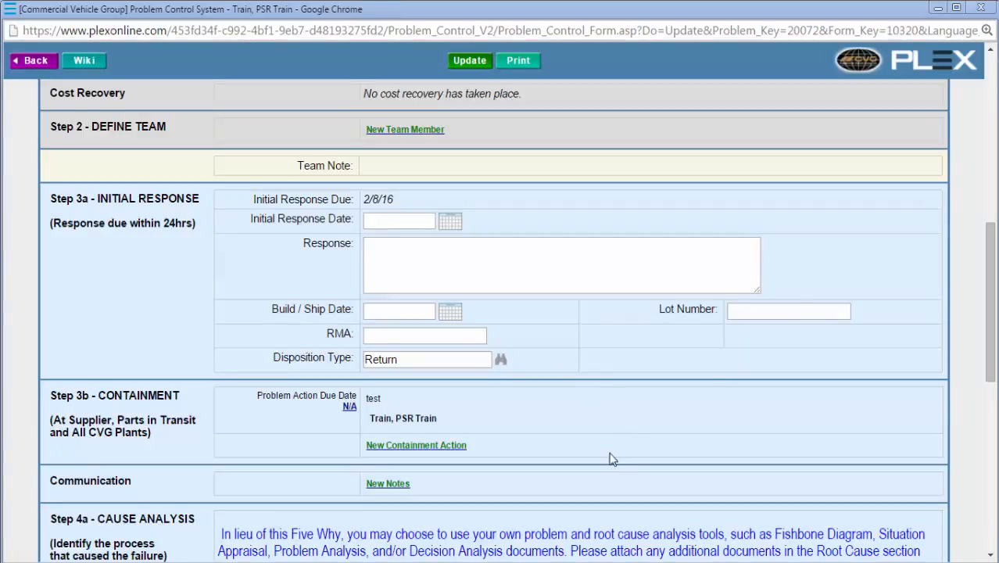
Step: Set the problem's New Status to Containment Implemented and update the 8D form
{"action": "left_click_drag", "start_coordinate": [991, 233], "coordinate": [989, 125]}
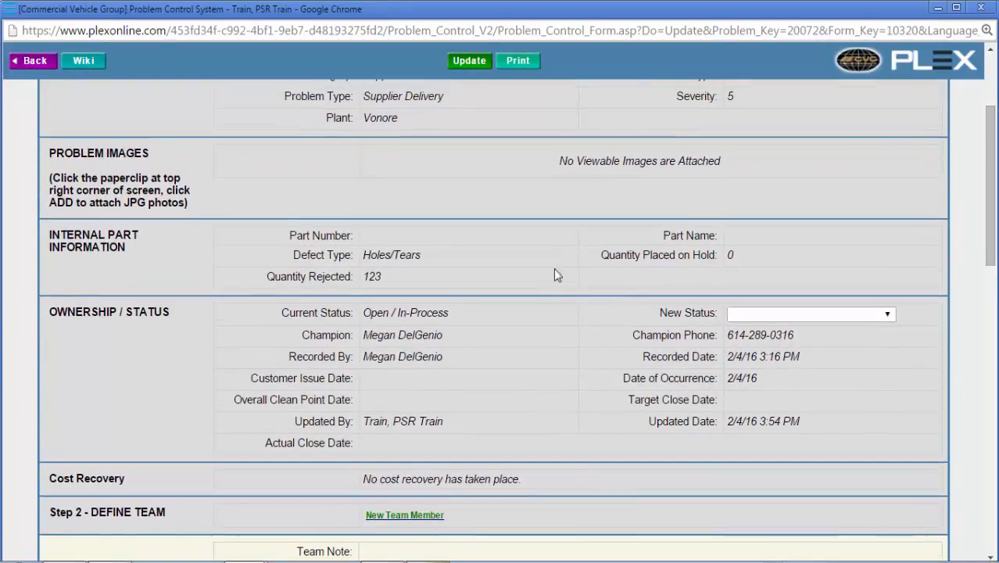
{"action": "left_click", "coordinate": [892, 313]}
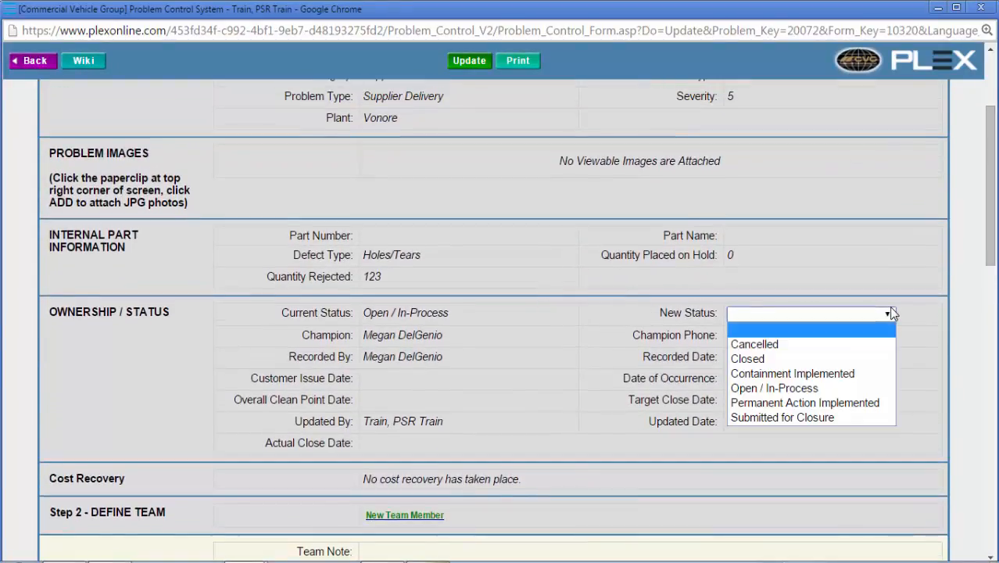
{"action": "left_click", "coordinate": [870, 375]}
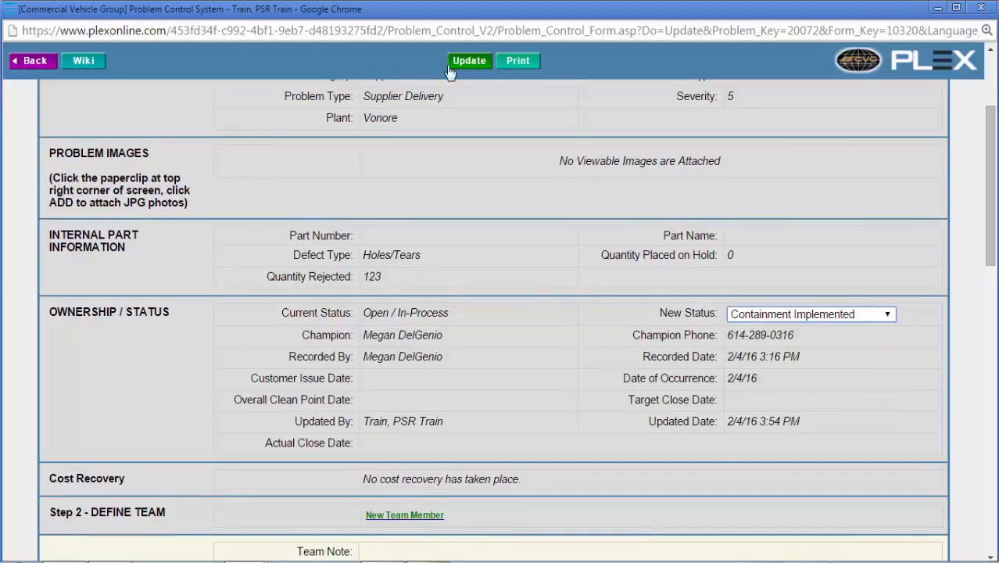
{"action": "left_click", "coordinate": [476, 66]}
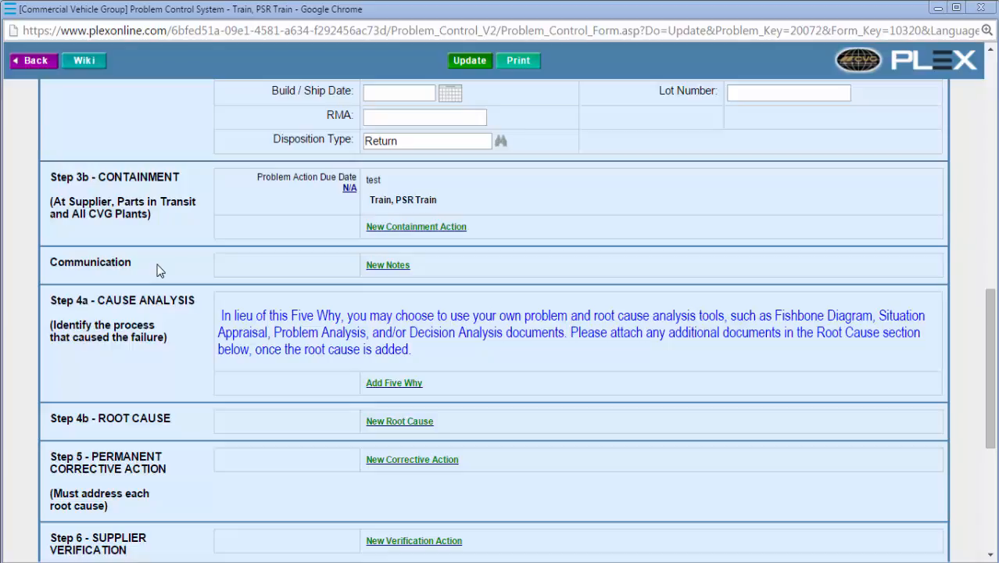
Step: Add a new note with the text "test" in the Communication section of the 8D form
{"action": "left_click", "coordinate": [371, 267]}
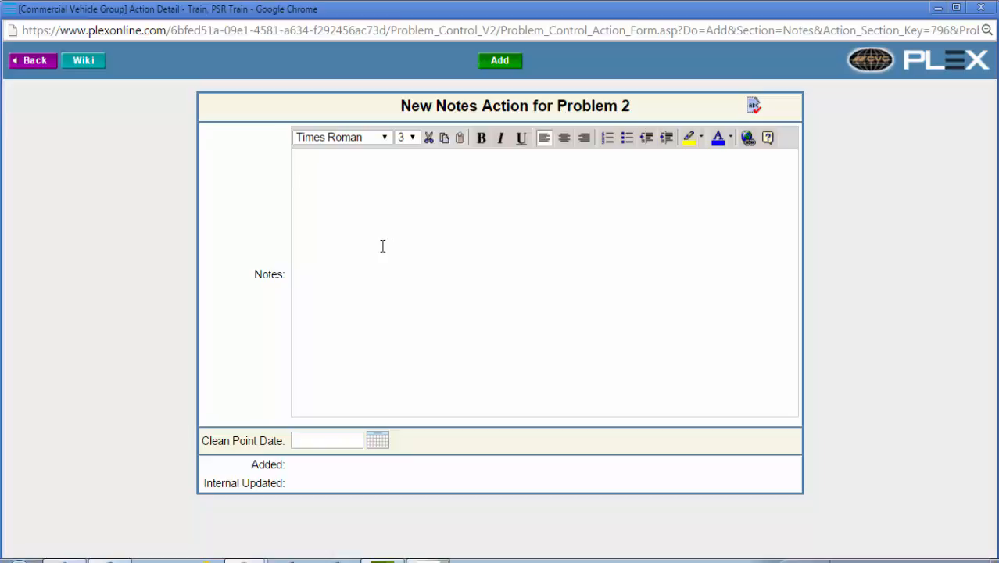
{"action": "type", "text": "test"}
{"action": "left_click", "coordinate": [502, 62]}
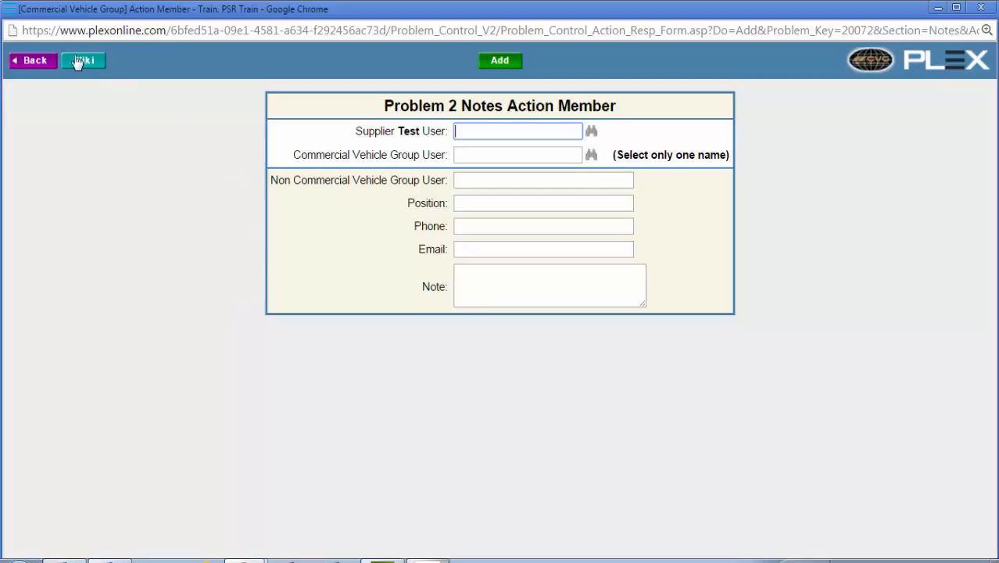
Step: Leave the note's member form without assigning anyone, save the note, and update the 8D form
{"action": "left_click", "coordinate": [46, 59]}
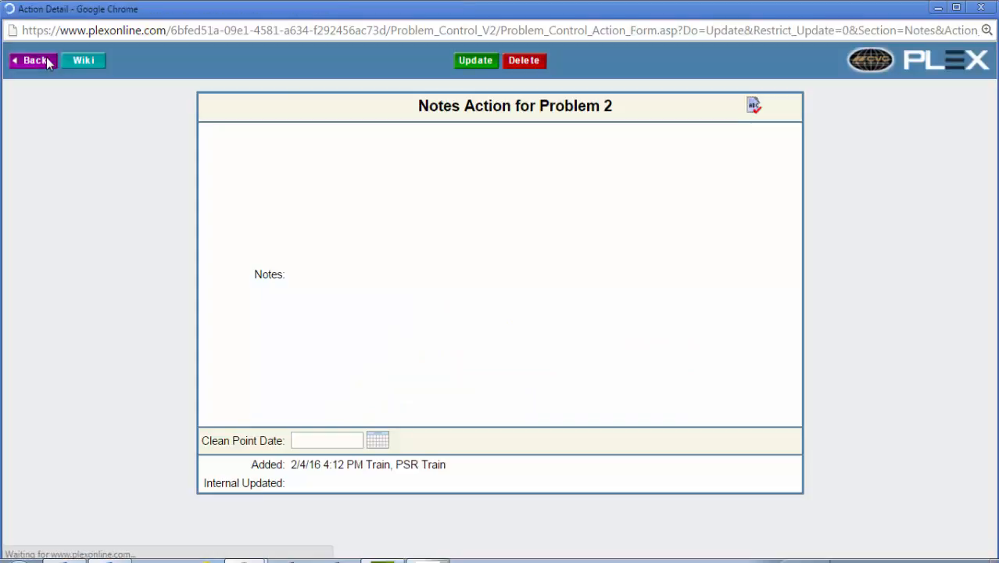
{"action": "left_click", "coordinate": [468, 64]}
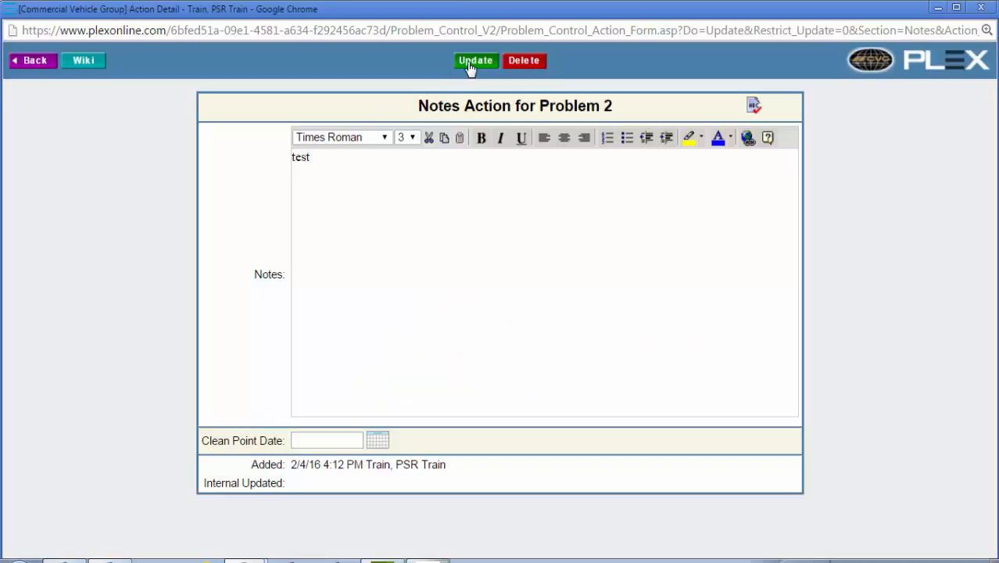
{"action": "left_click", "coordinate": [35, 63]}
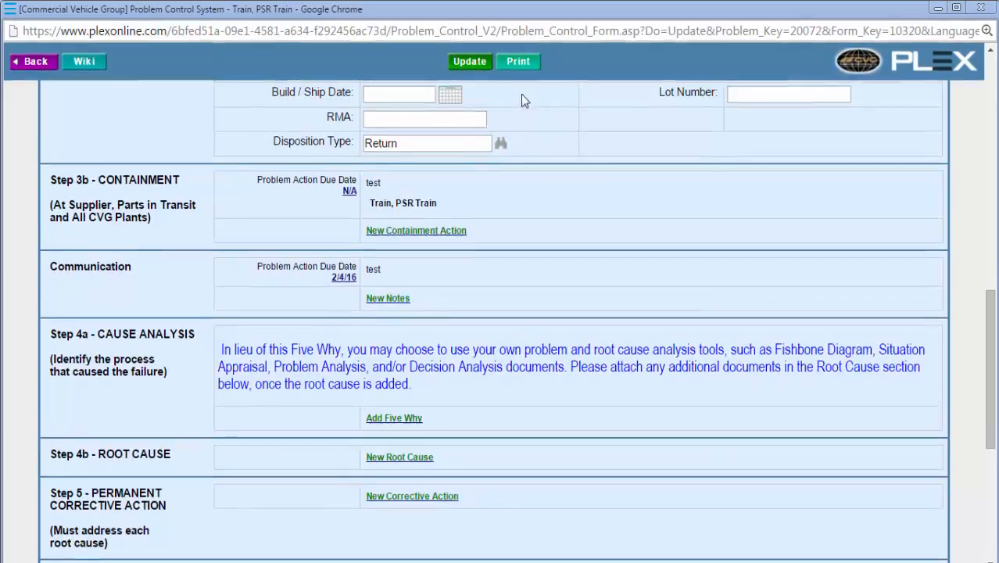
{"action": "left_click", "coordinate": [480, 62]}
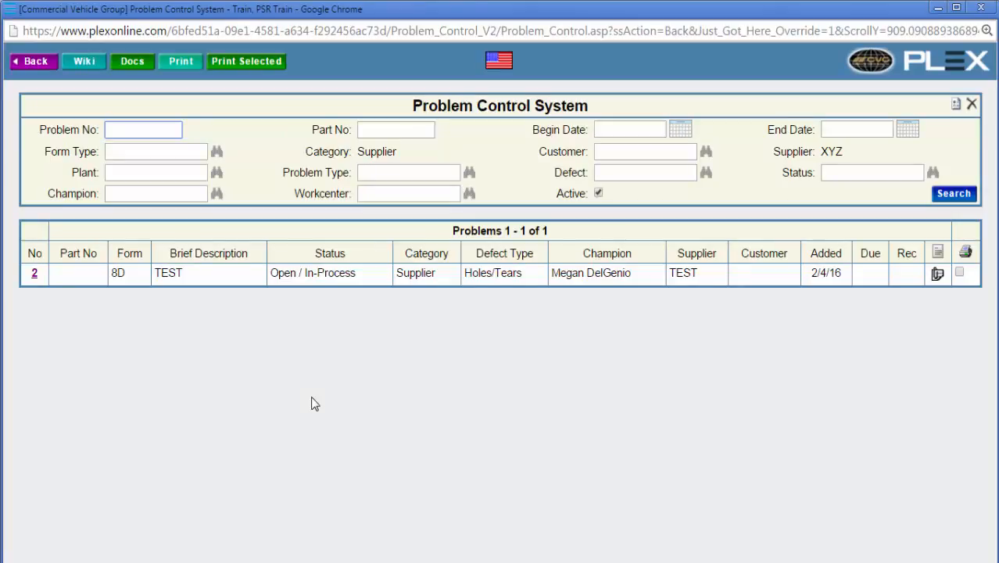
Step: Reopen problem 2 and add a Five Why under Cause Analysis with issue title "issue" and customer concern "concern"
{"action": "left_click", "coordinate": [34, 275]}
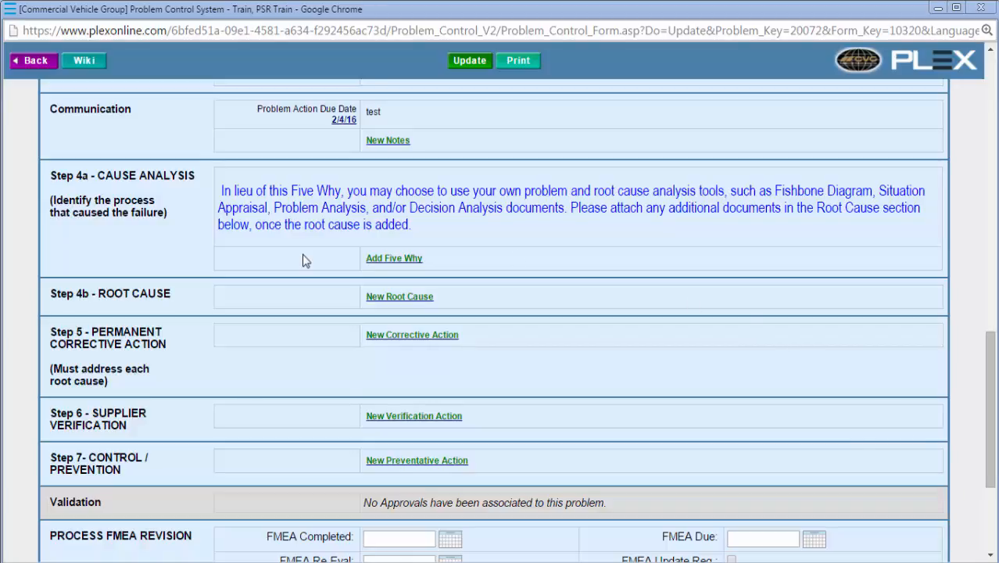
{"action": "left_click", "coordinate": [393, 262]}
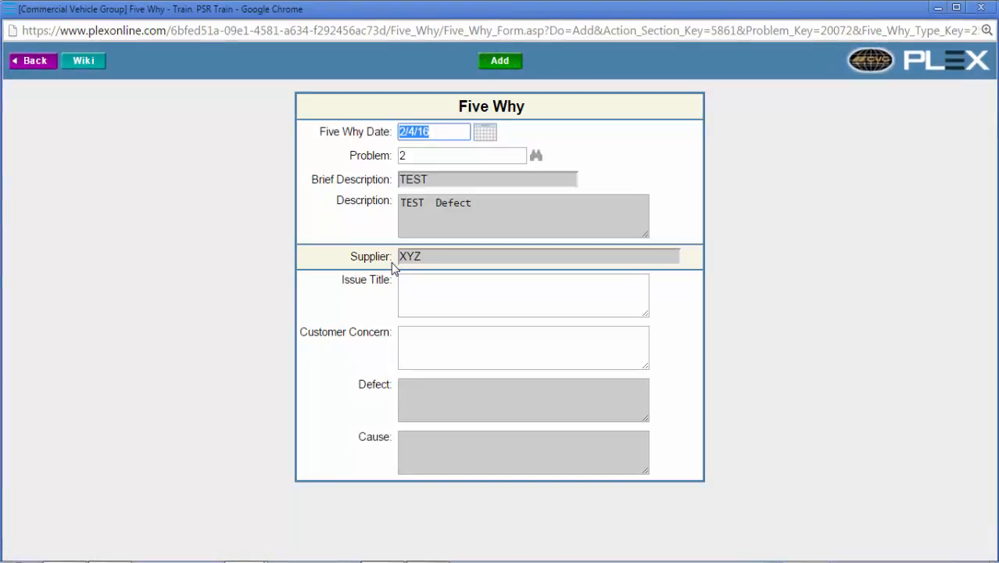
{"action": "left_click", "coordinate": [424, 292]}
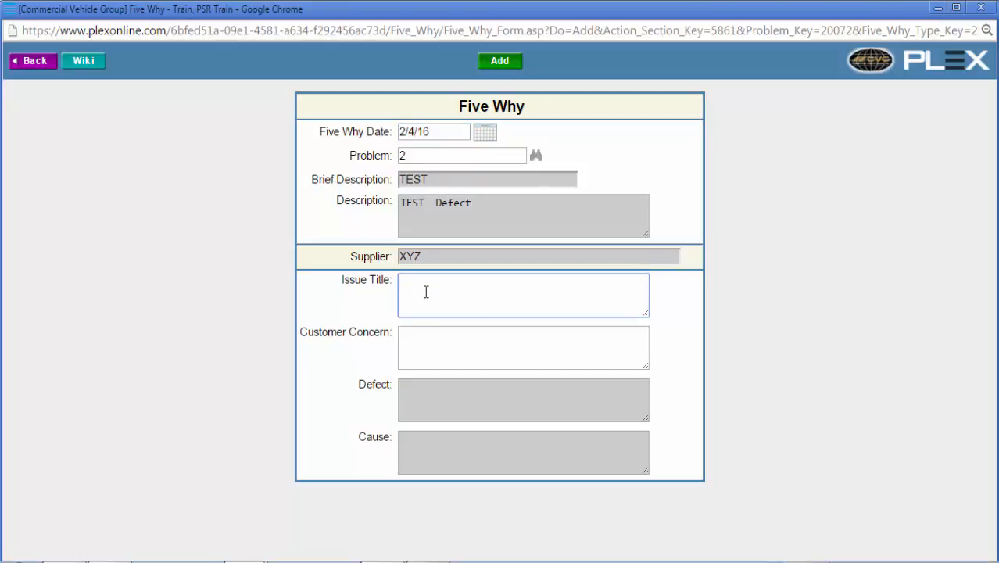
{"action": "type", "text": "issue"}
{"action": "key", "text": "Tab"}
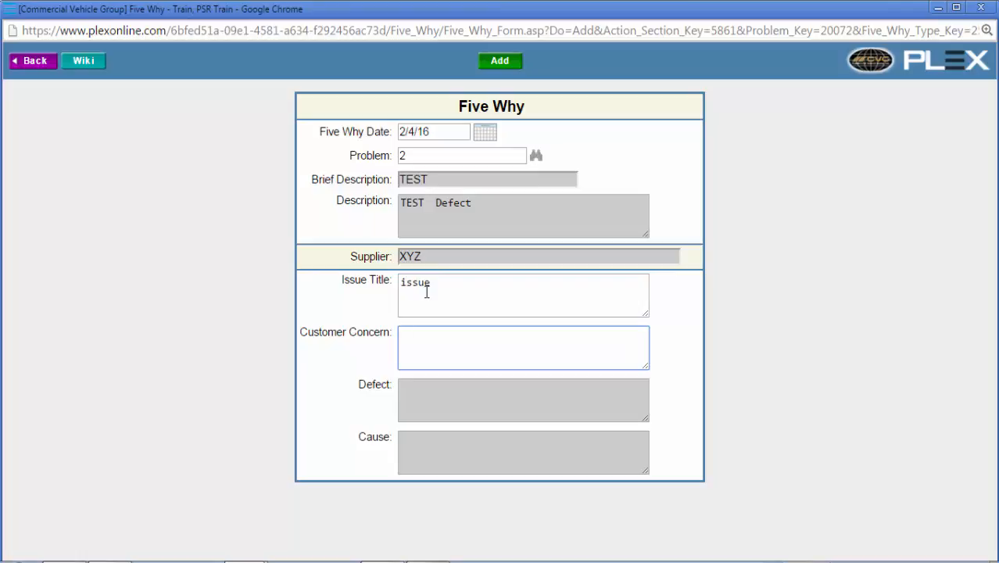
{"action": "type", "text": "concern"}
{"action": "left_click", "coordinate": [493, 75]}
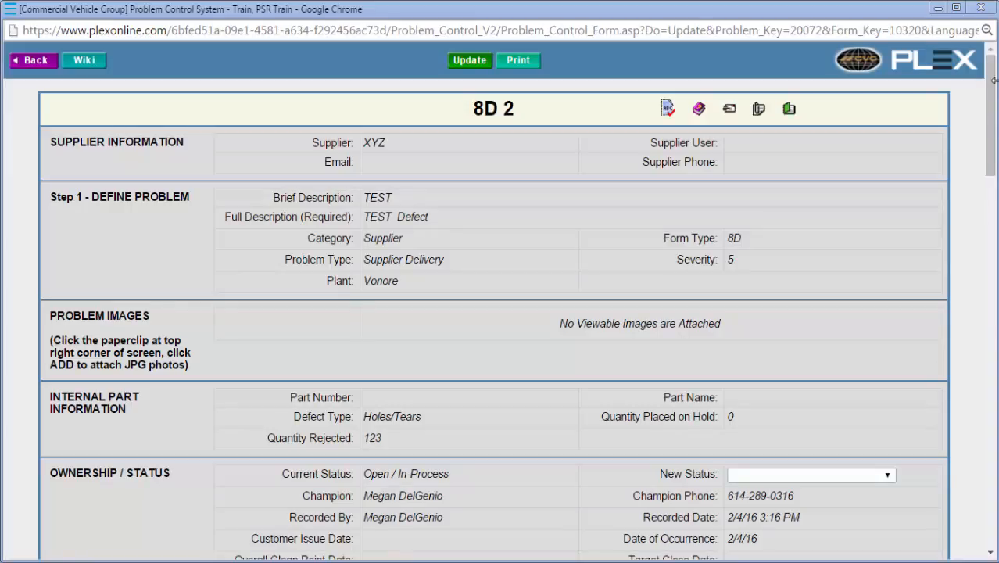
{"action": "left_click_drag", "start_coordinate": [994, 98], "coordinate": [994, 310]}
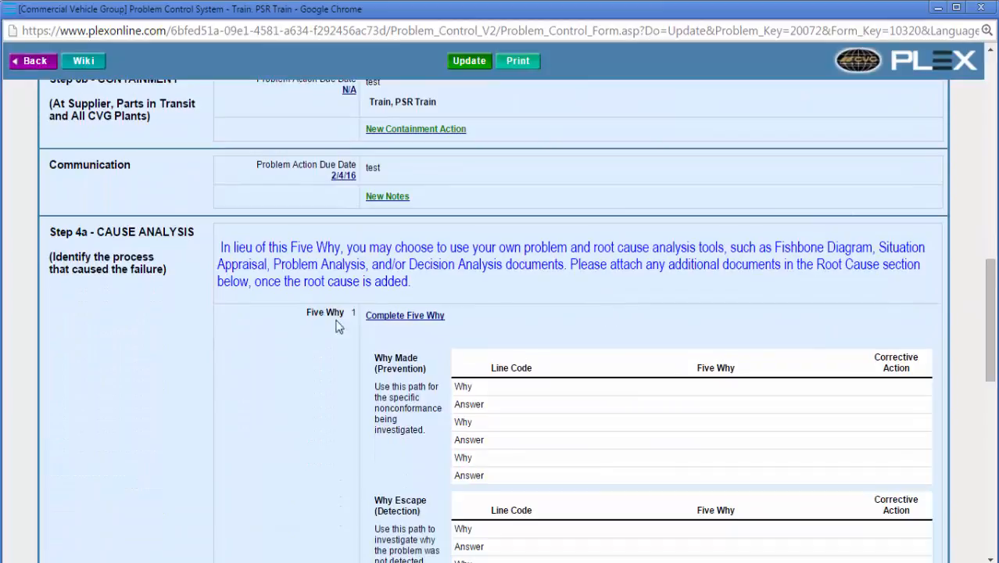
Step: Open Complete Five Why for the first Five Why and update its list without filling in any lines
{"action": "left_click", "coordinate": [381, 323]}
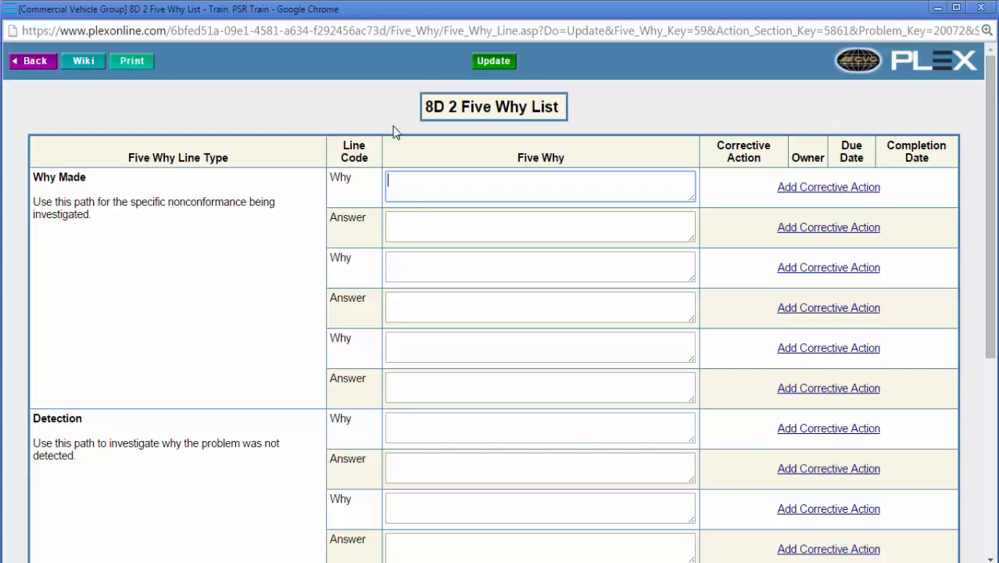
{"action": "left_click", "coordinate": [488, 61]}
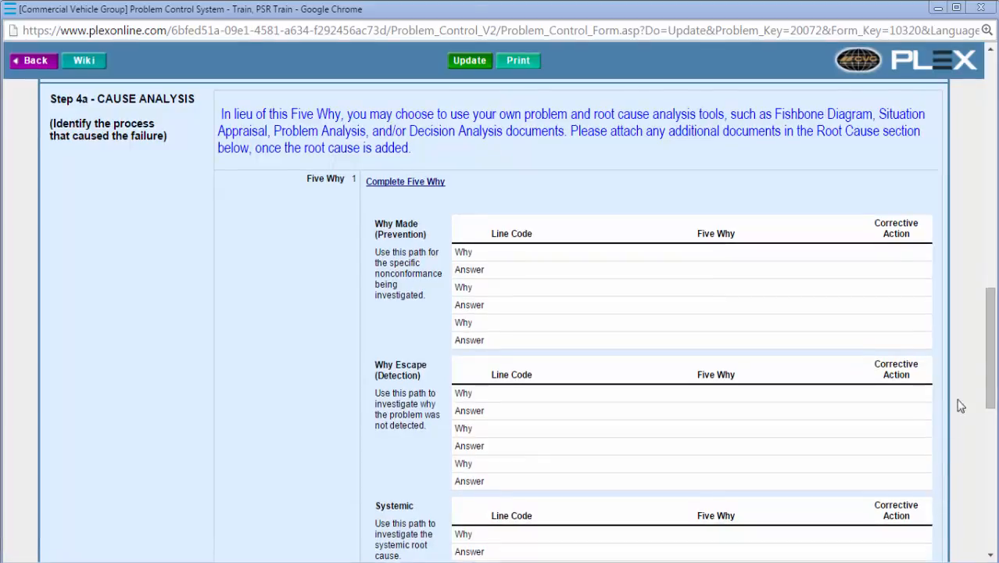
Step: Add a new root cause with the text "test" under Step 4b, keeping the default date and author
{"action": "scroll", "coordinate": [941, 501], "scroll_direction": "down", "scroll_amount": 5}
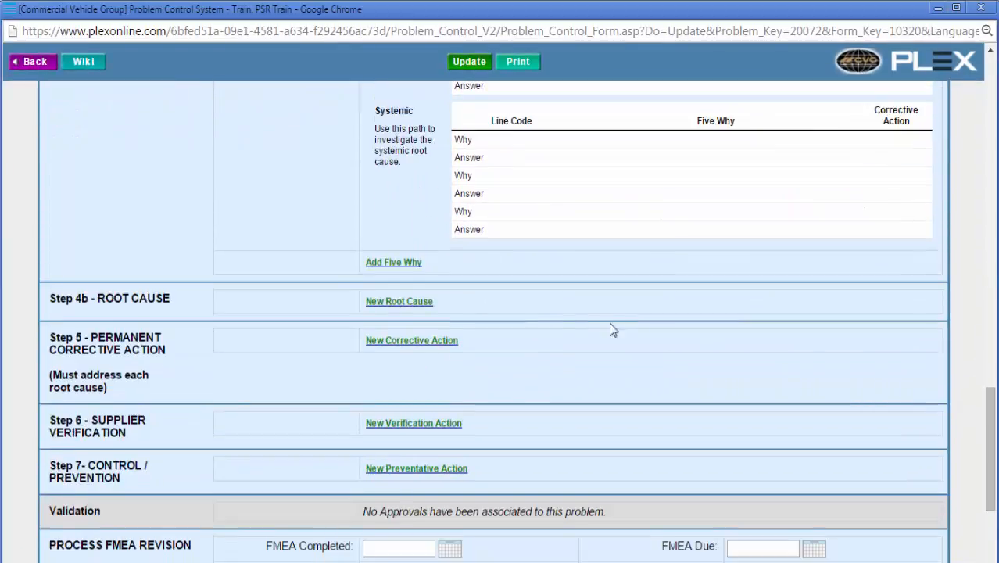
{"action": "left_click", "coordinate": [417, 302]}
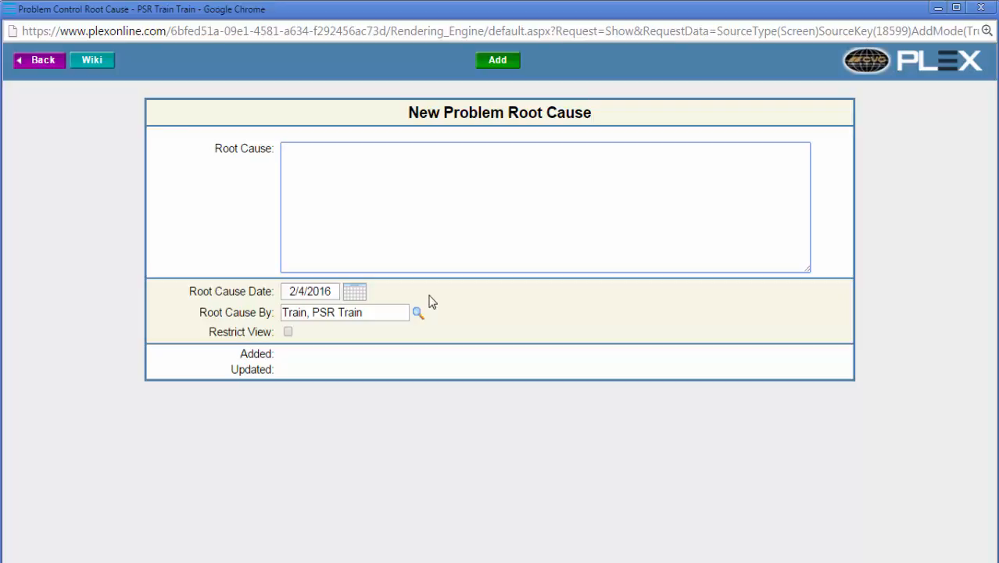
{"action": "left_click", "coordinate": [362, 299]}
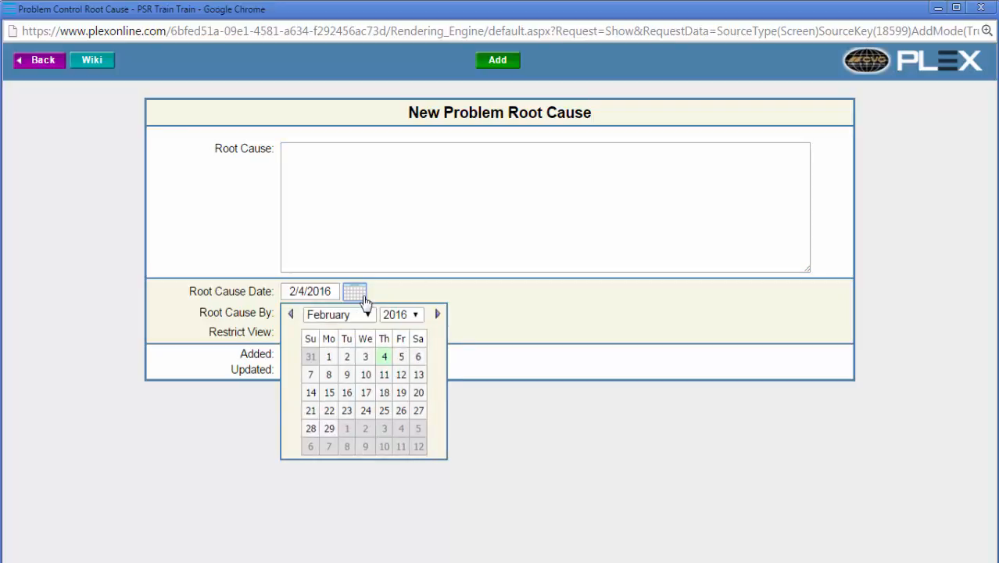
{"action": "left_click", "coordinate": [311, 204]}
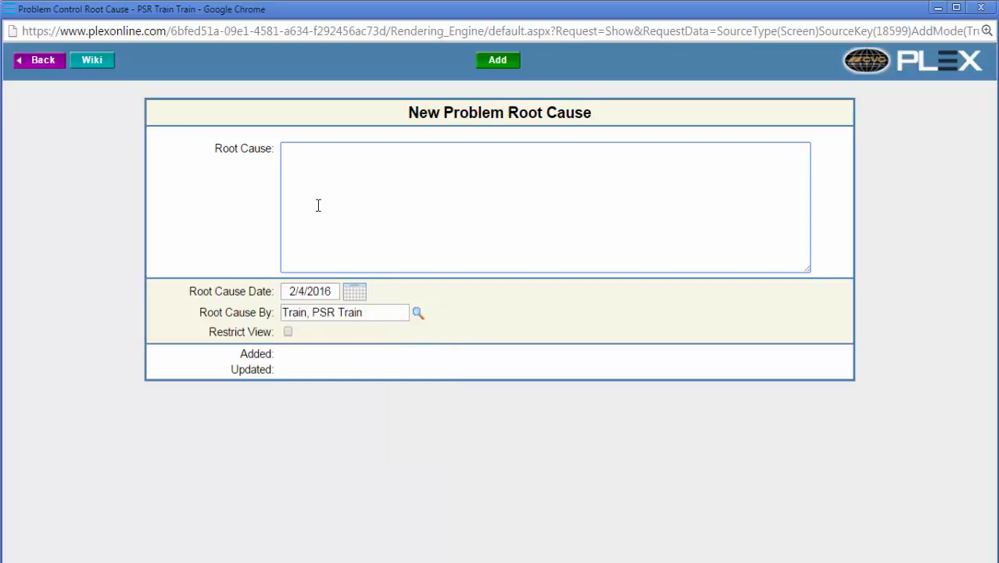
{"action": "type", "text": "test"}
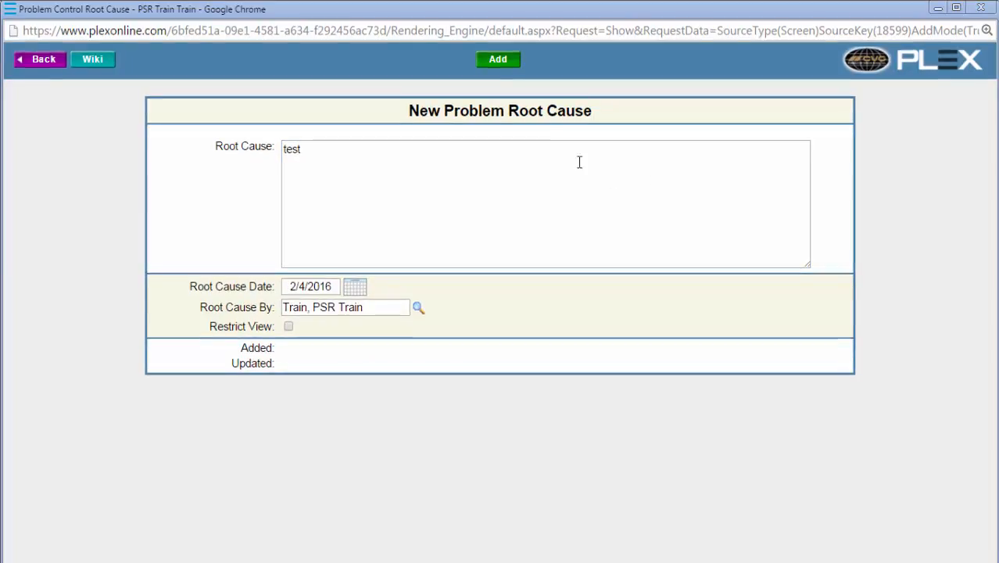
{"action": "left_click", "coordinate": [499, 59]}
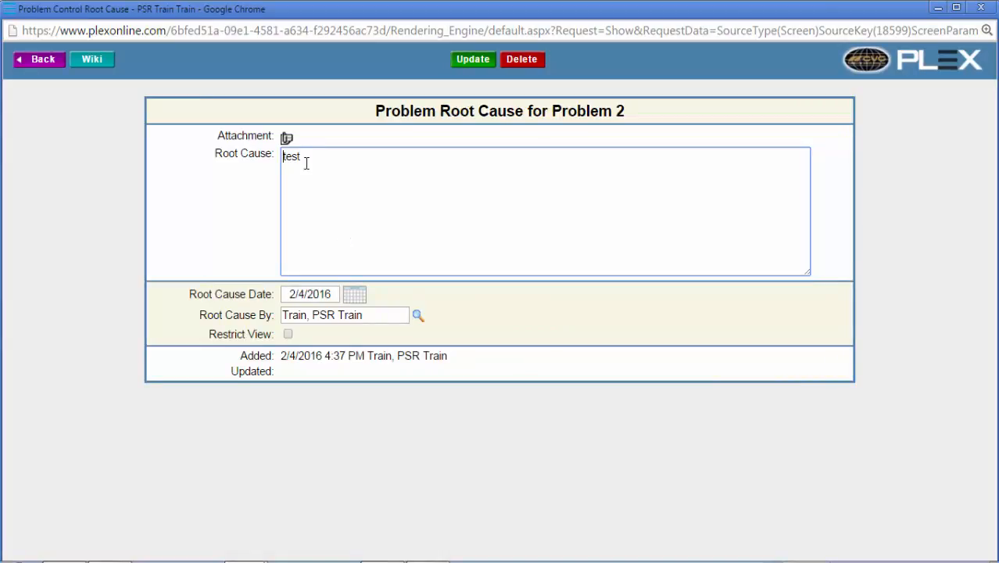
Step: Upload Quality.xlsx from the desktop as an attachment to the root cause and update the root cause
{"action": "left_click", "coordinate": [286, 138]}
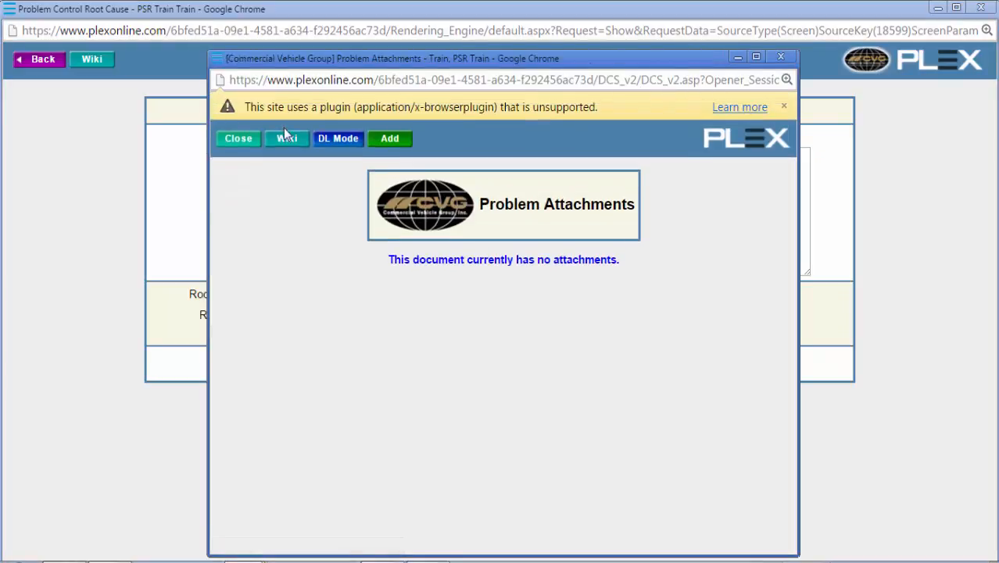
{"action": "left_click", "coordinate": [390, 141]}
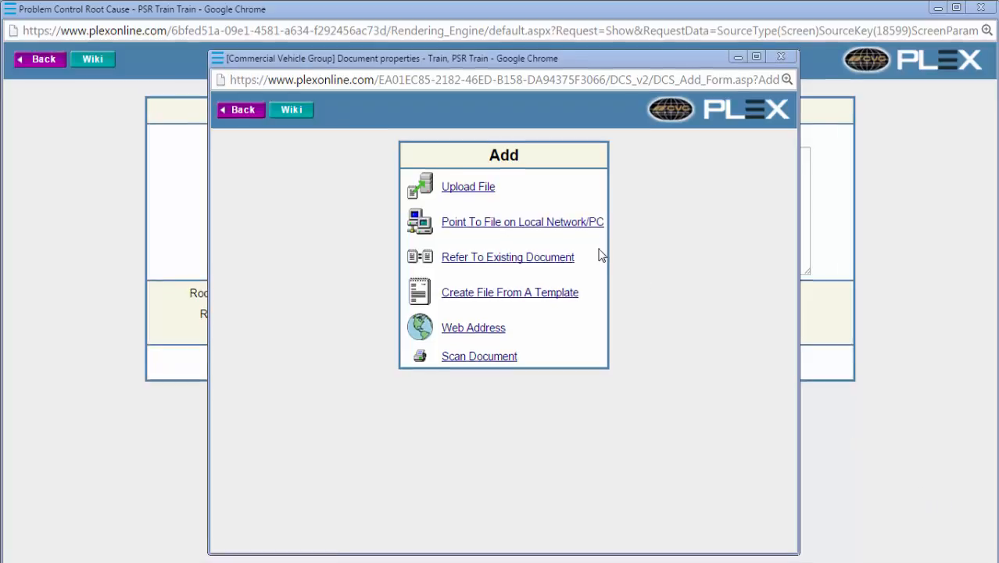
{"action": "left_click", "coordinate": [463, 192]}
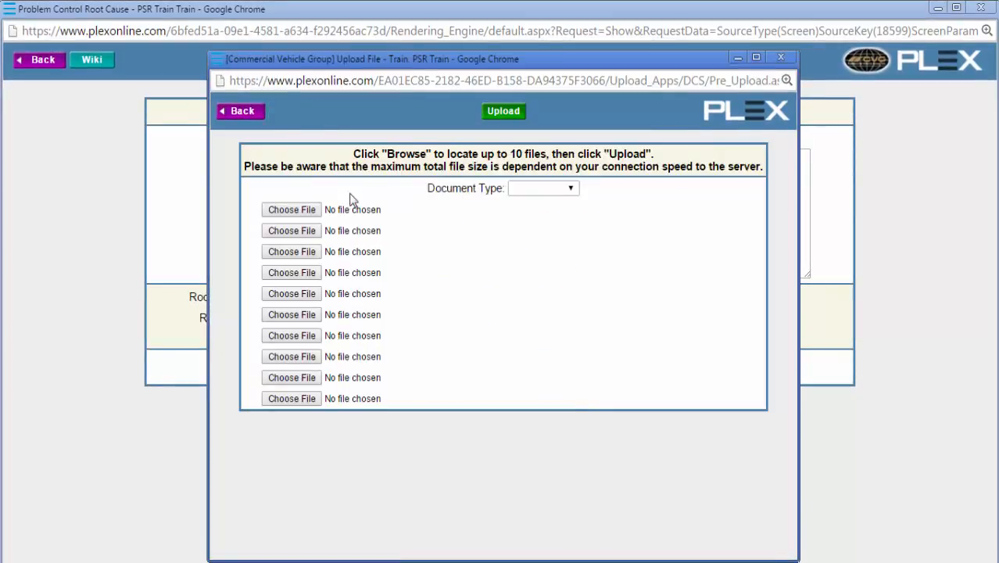
{"action": "left_click", "coordinate": [317, 211]}
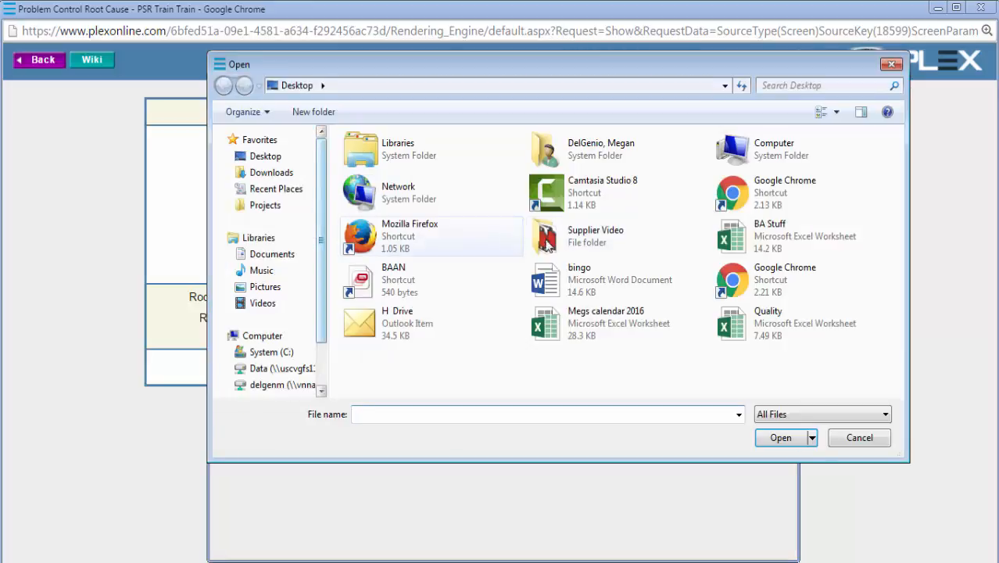
{"action": "double_click", "coordinate": [742, 329]}
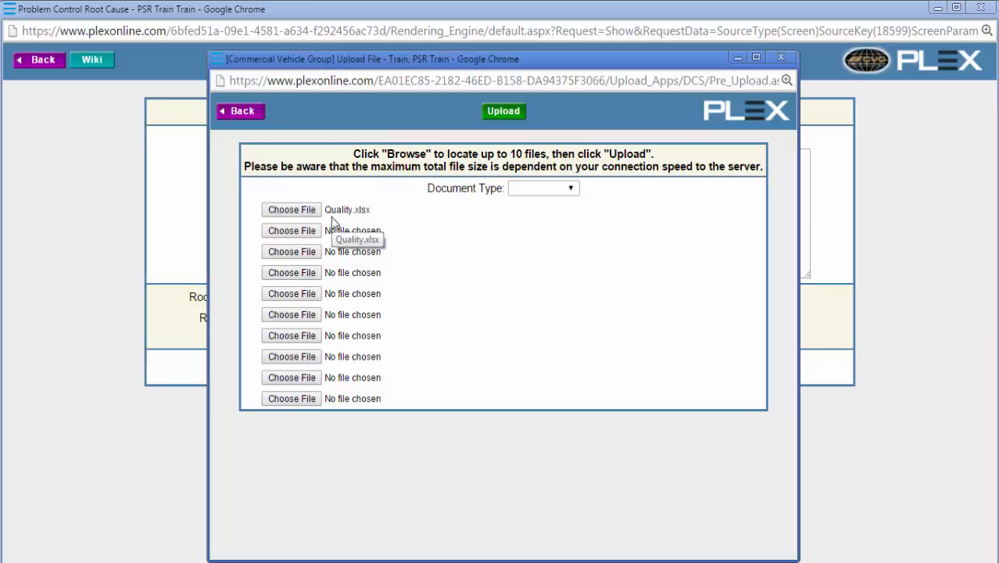
{"action": "left_click", "coordinate": [514, 111]}
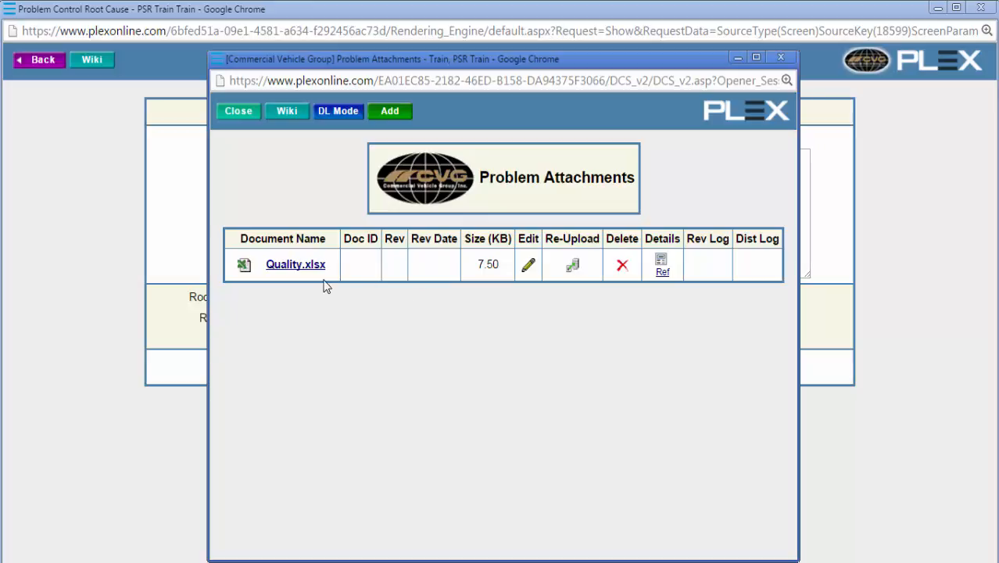
{"action": "left_click", "coordinate": [248, 112]}
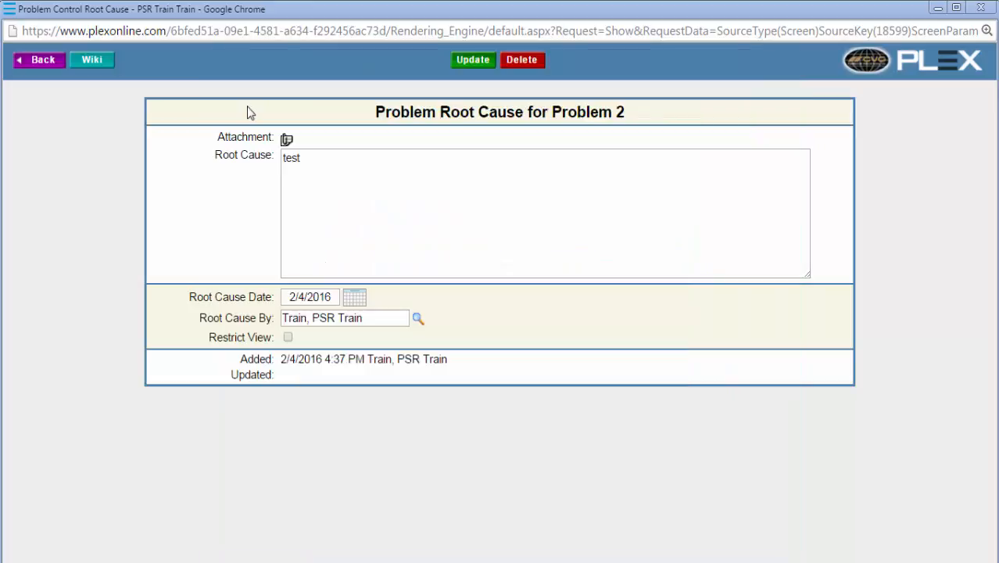
{"action": "left_click", "coordinate": [474, 63]}
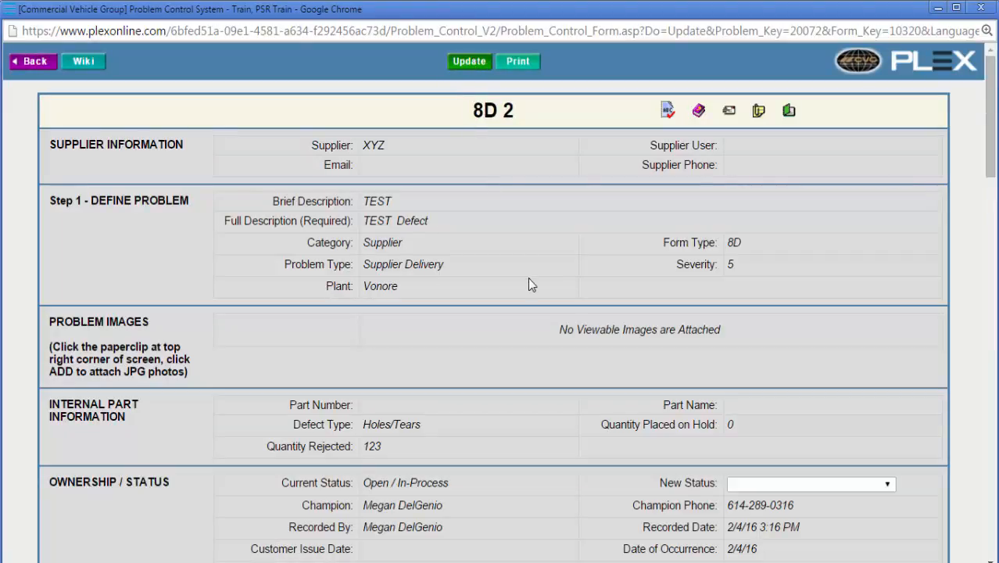
Step: Start a new corrective action under Step 5 with Impacts set to "Impacts similar parts only" and the impact note "note"
{"action": "scroll", "coordinate": [528, 284], "scroll_direction": "down", "scroll_amount": 5}
{"action": "scroll", "coordinate": [923, 420], "scroll_direction": "down", "scroll_amount": 10}
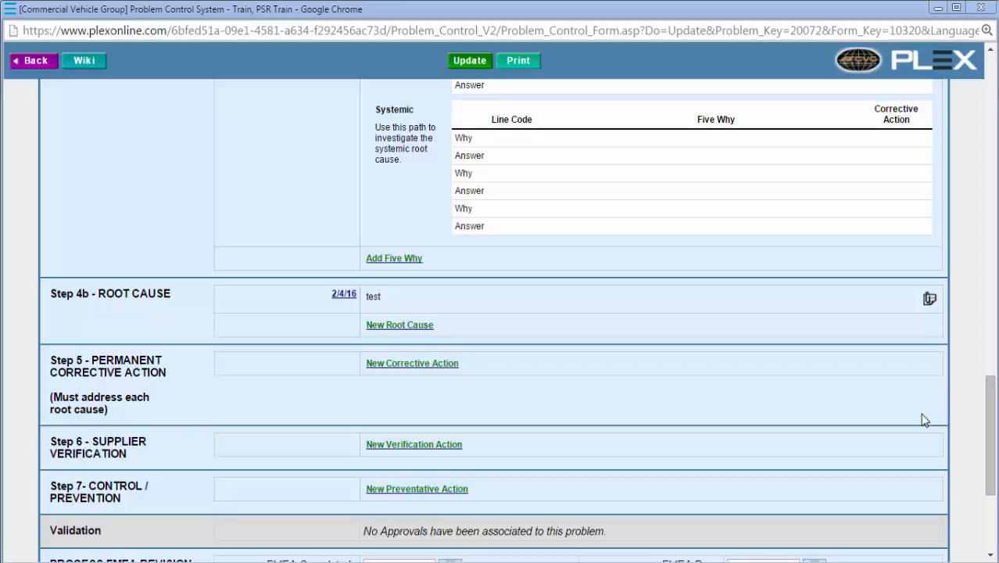
{"action": "left_click", "coordinate": [436, 369]}
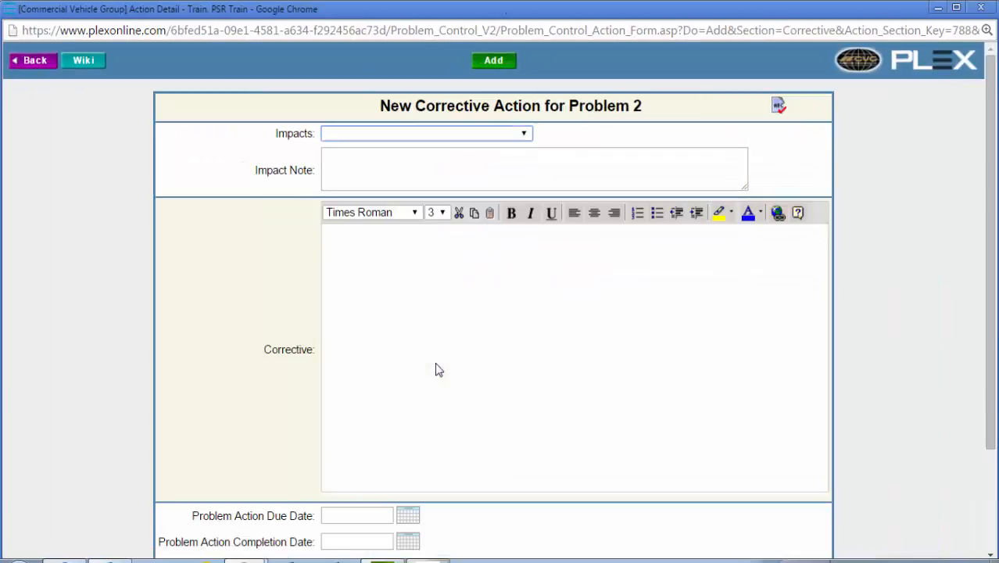
{"action": "left_click", "coordinate": [523, 135]}
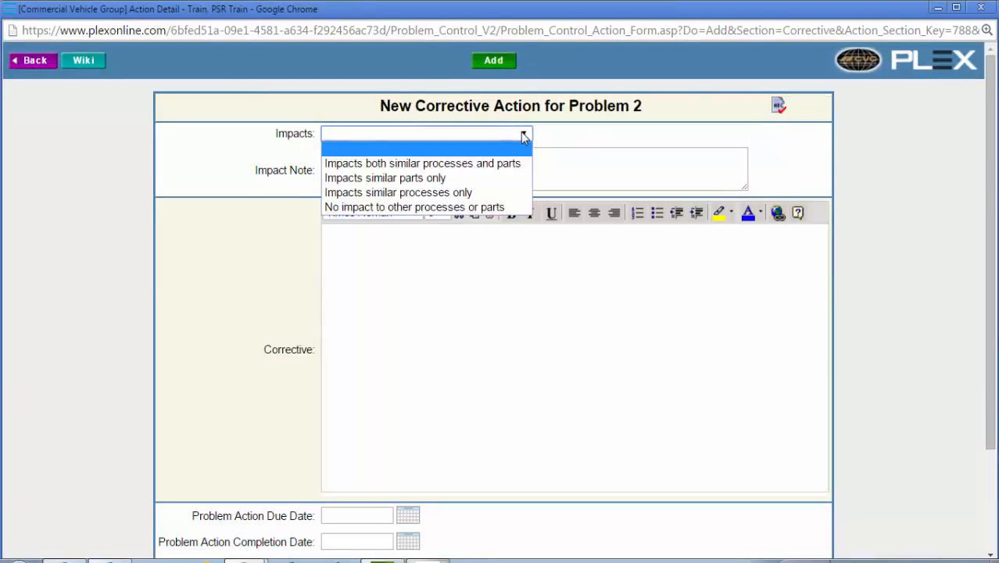
{"action": "left_click", "coordinate": [481, 177]}
{"action": "left_click", "coordinate": [454, 169]}
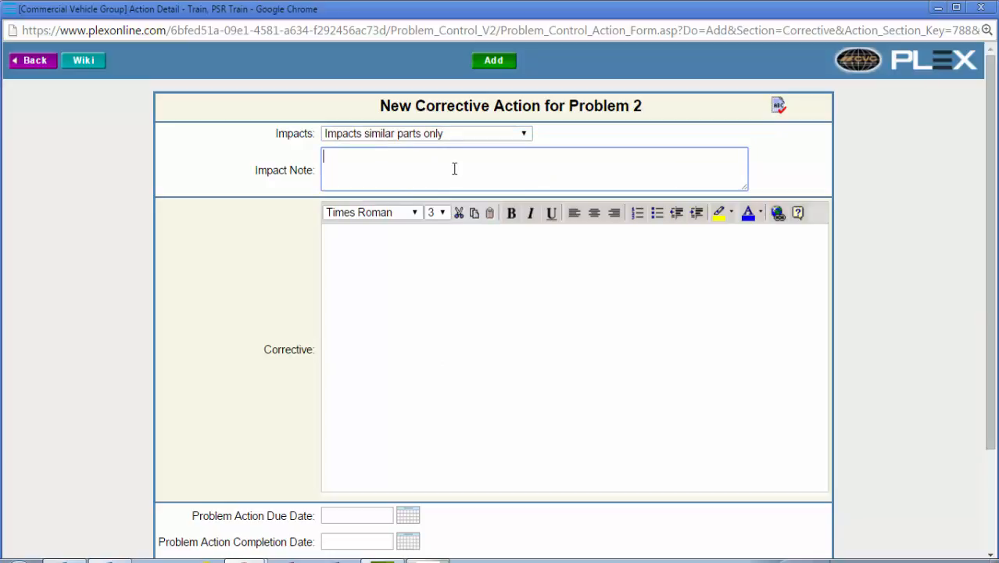
{"action": "type", "text": "note"}
Step: Enter "action" as the corrective text, add the corrective action, and return to the 8D form without assigning a member
{"action": "left_click", "coordinate": [423, 291]}
{"action": "type", "text": "action"}
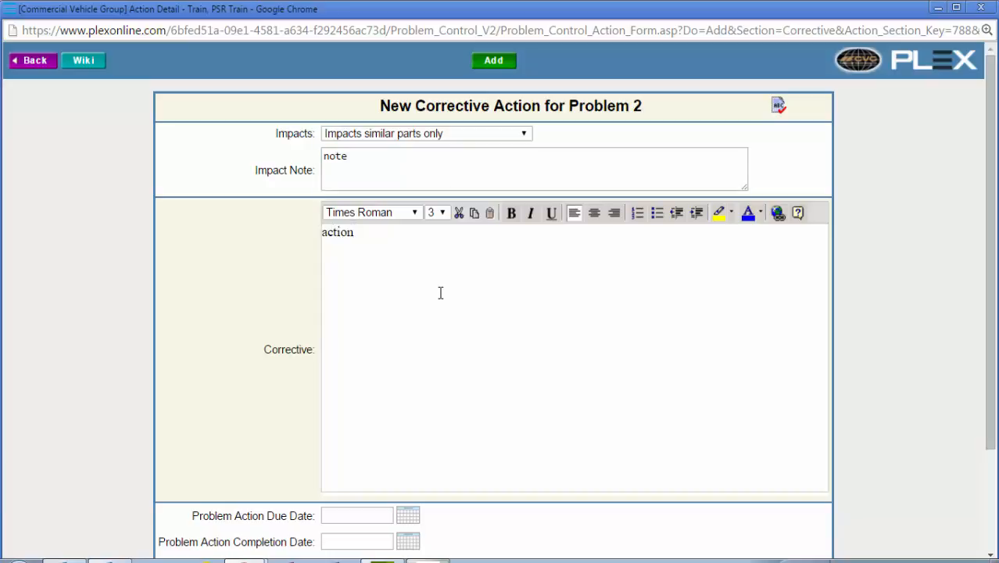
{"action": "scroll", "coordinate": [465, 288], "scroll_direction": "down", "scroll_amount": 3}
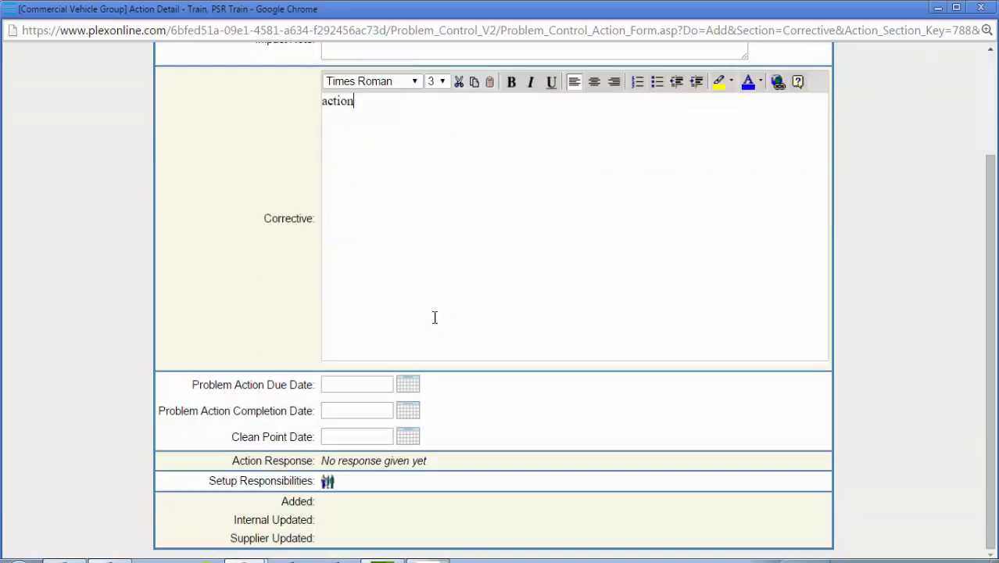
{"action": "scroll", "coordinate": [486, 295], "scroll_direction": "up", "scroll_amount": 3}
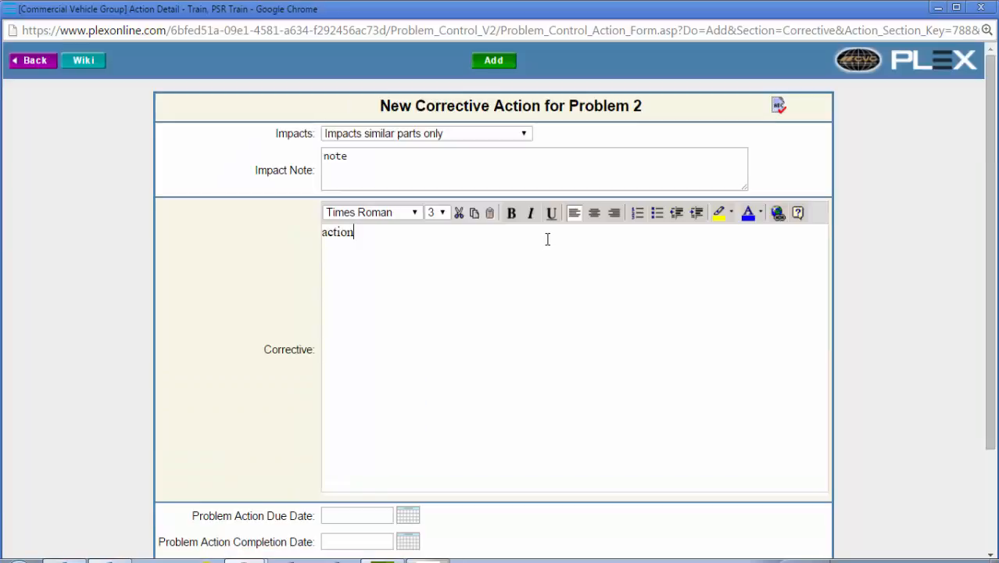
{"action": "left_click", "coordinate": [511, 61]}
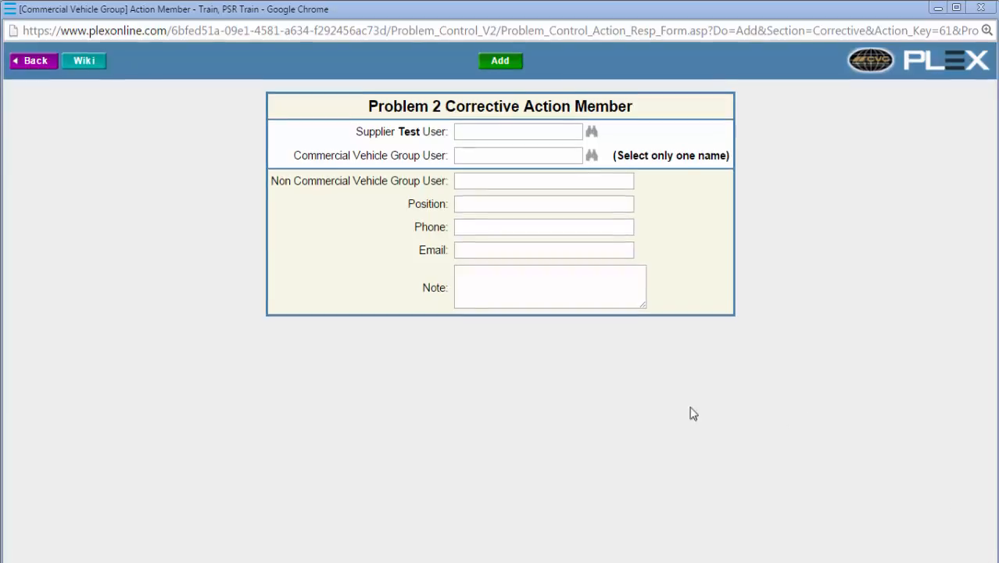
{"action": "left_click", "coordinate": [38, 62]}
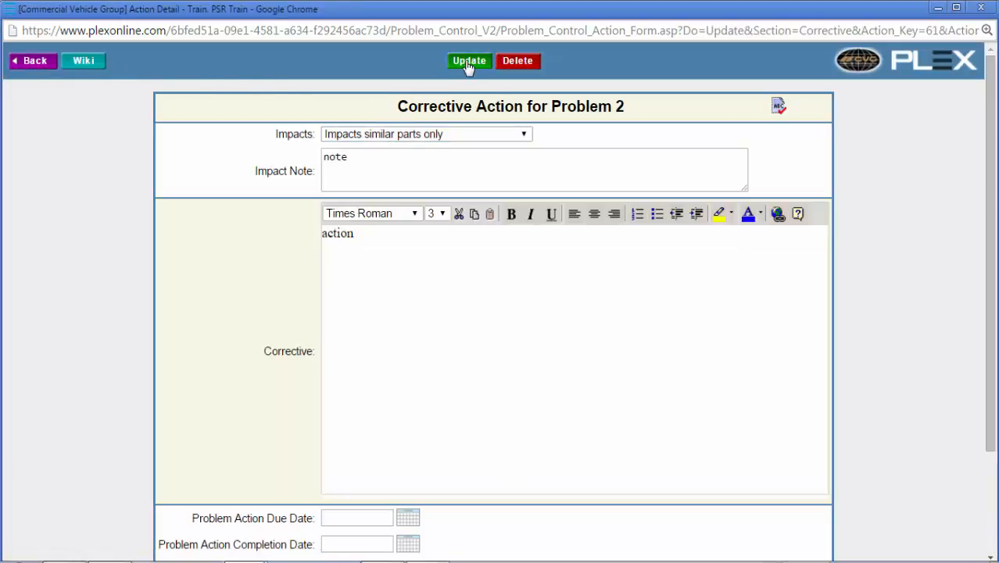
{"action": "left_click", "coordinate": [30, 68]}
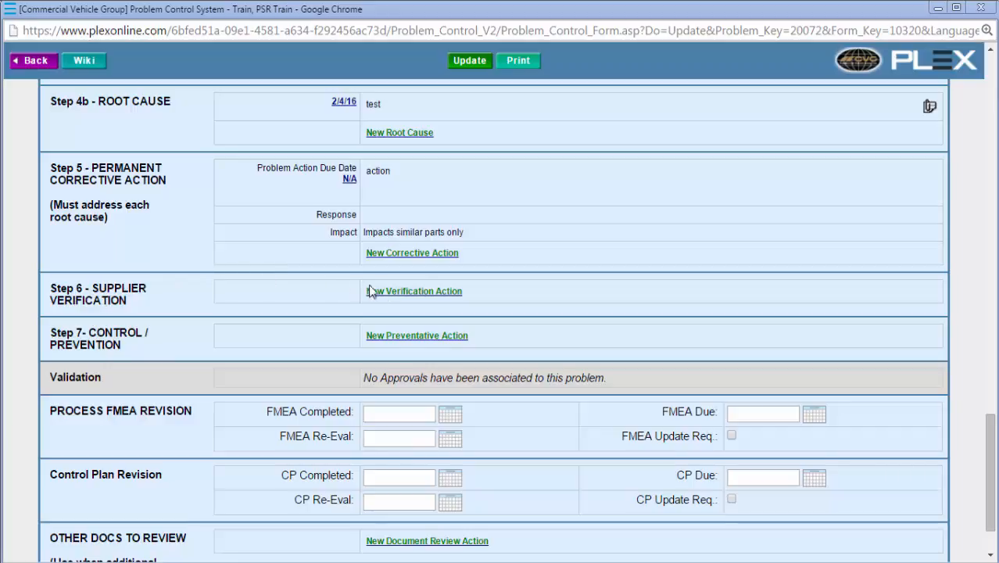
Step: Add a new verification action with the text "test" under Step 6 - Supplier Verification
{"action": "left_click", "coordinate": [395, 293]}
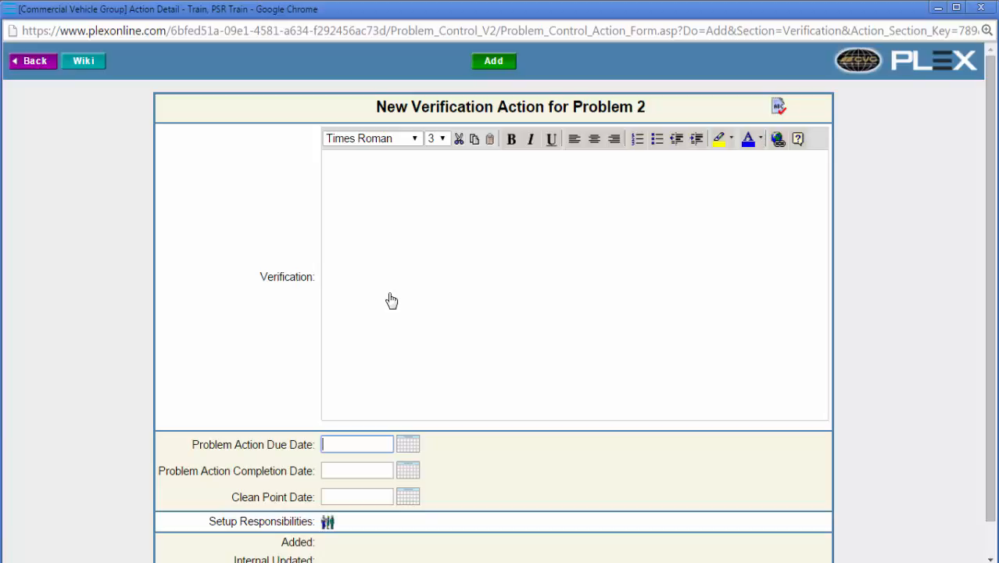
{"action": "left_click", "coordinate": [391, 294]}
{"action": "type", "text": "test"}
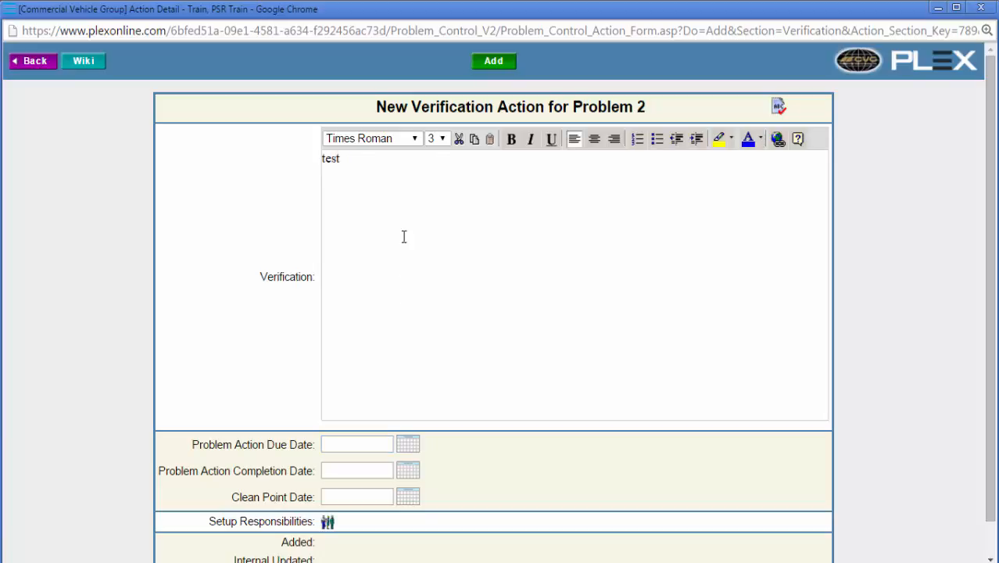
{"action": "left_click", "coordinate": [493, 62]}
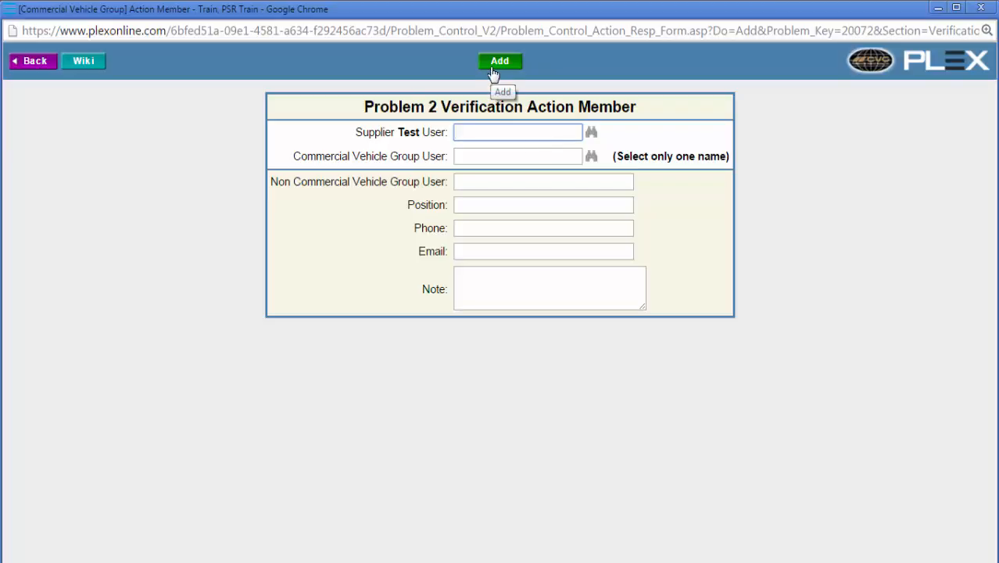
Step: Leave the verification action's member form without assigning anyone, update the action, and return to the 8D form
{"action": "left_click", "coordinate": [34, 61]}
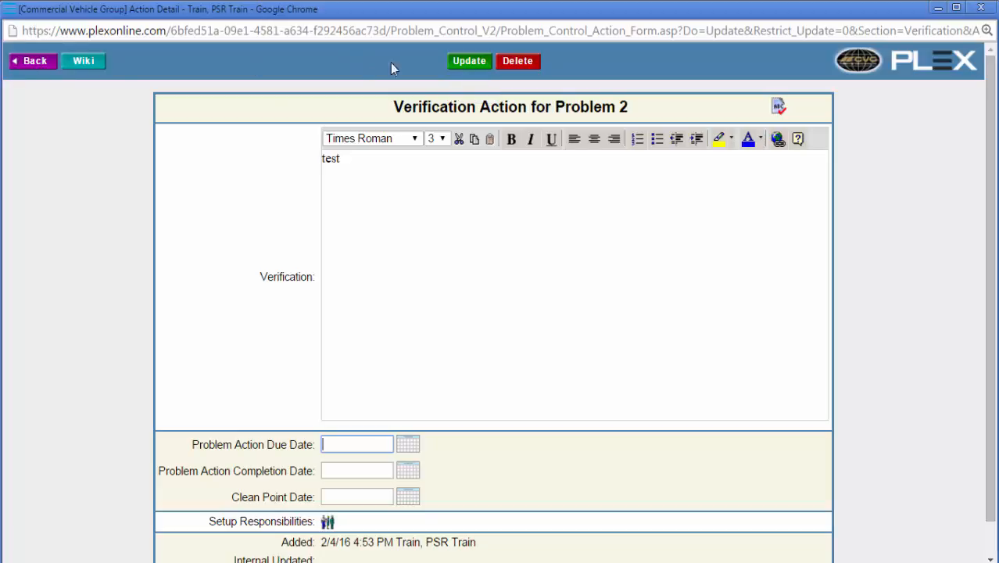
{"action": "left_click", "coordinate": [460, 66]}
{"action": "left_click", "coordinate": [31, 66]}
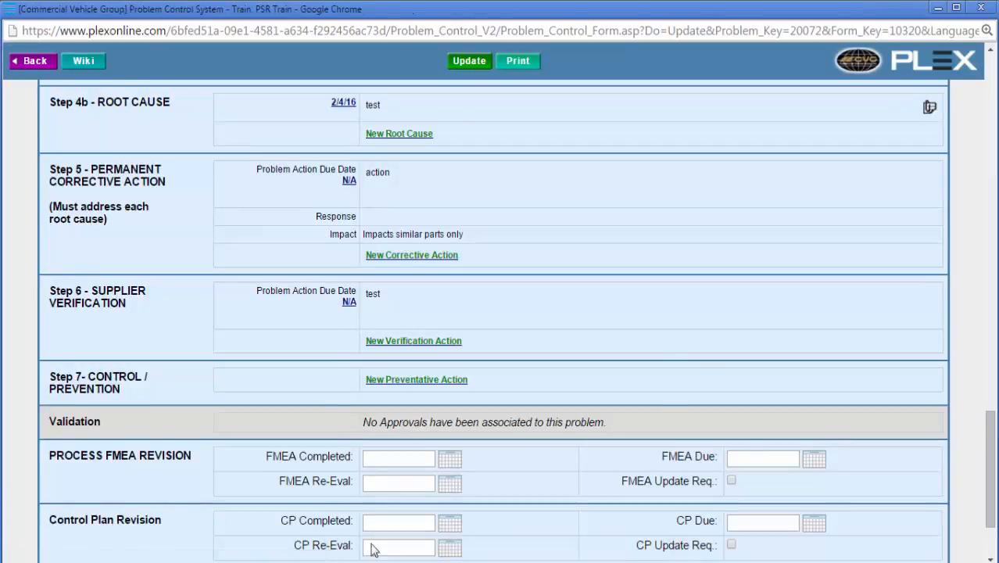
Step: Start a new preventative action under Step 7 with Impacts set to "Impacts similar parts only" and the impact note "note"
{"action": "scroll", "coordinate": [375, 549], "scroll_direction": "down", "scroll_amount": 2}
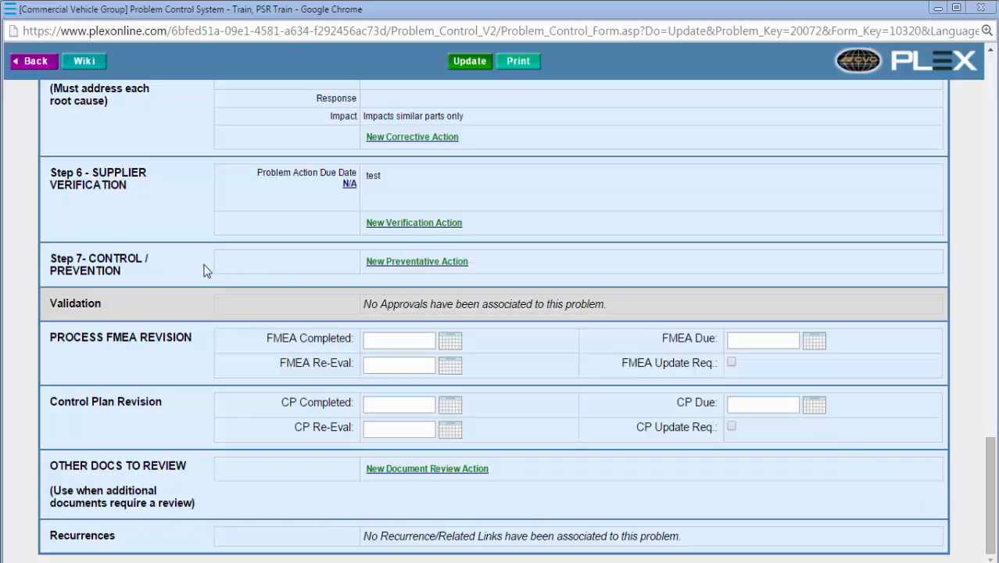
{"action": "left_click", "coordinate": [396, 266]}
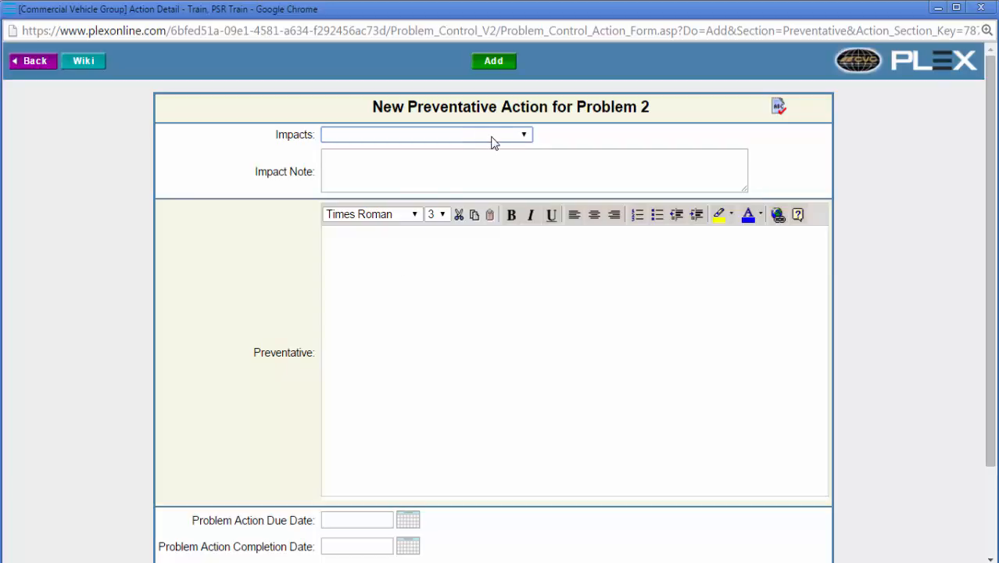
{"action": "left_click", "coordinate": [493, 139]}
{"action": "left_click", "coordinate": [473, 182]}
{"action": "left_click", "coordinate": [472, 176]}
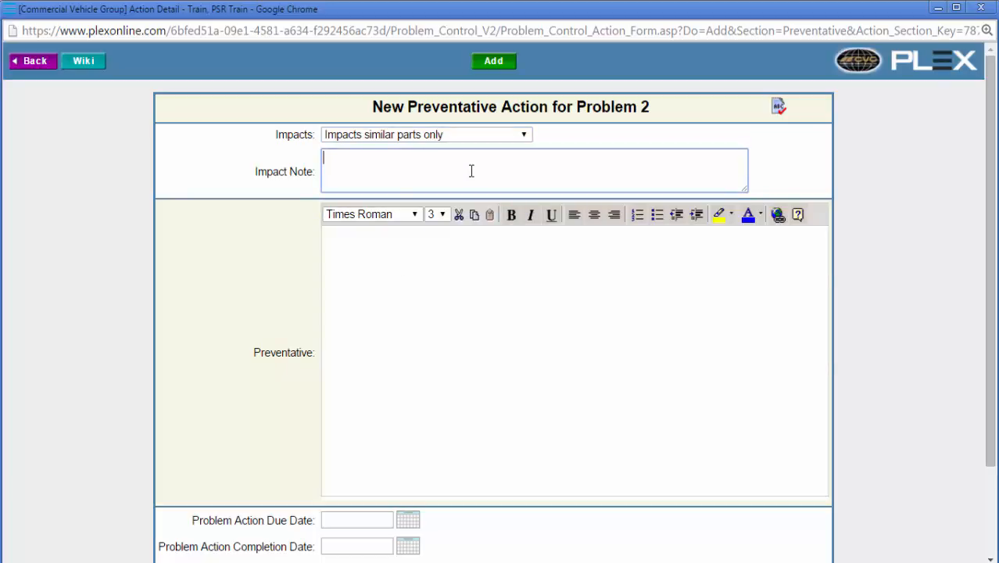
{"action": "type", "text": "note"}
Step: Enter "test" as the preventative text, add the preventative action, and return to the 8D form without assigning a member
{"action": "left_click", "coordinate": [464, 284]}
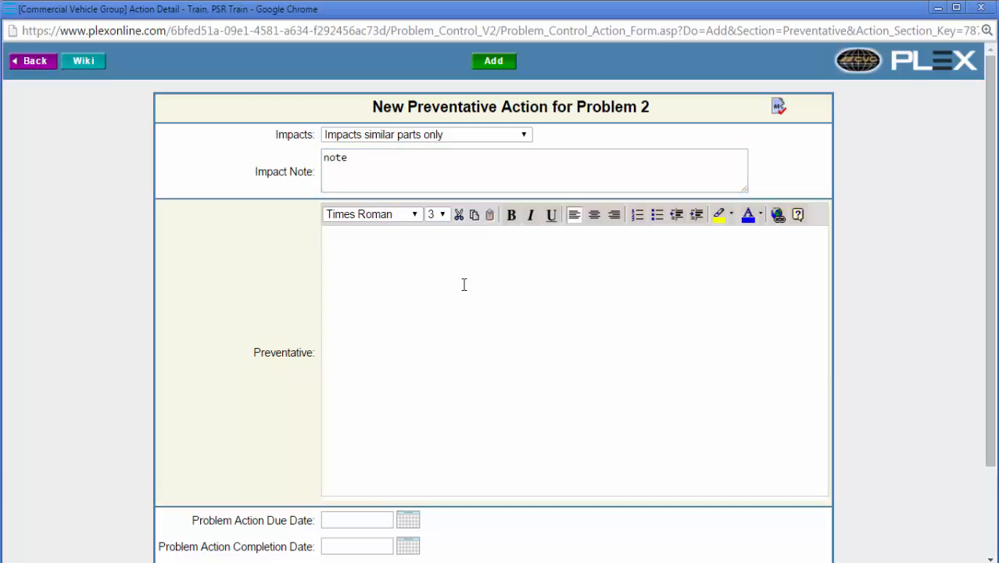
{"action": "scroll", "coordinate": [462, 285], "scroll_direction": "down", "scroll_amount": 3}
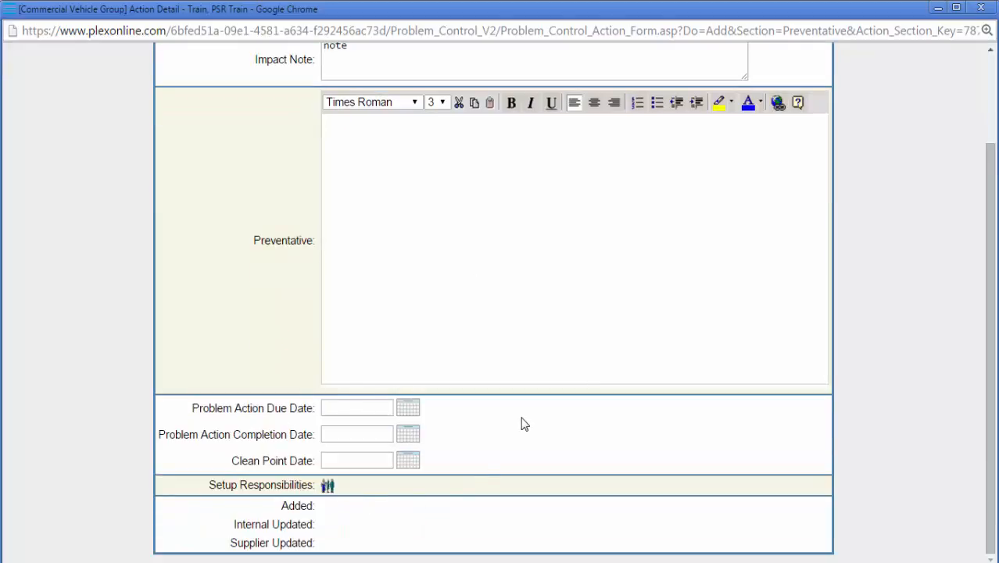
{"action": "scroll", "coordinate": [522, 208], "scroll_direction": "up", "scroll_amount": 3}
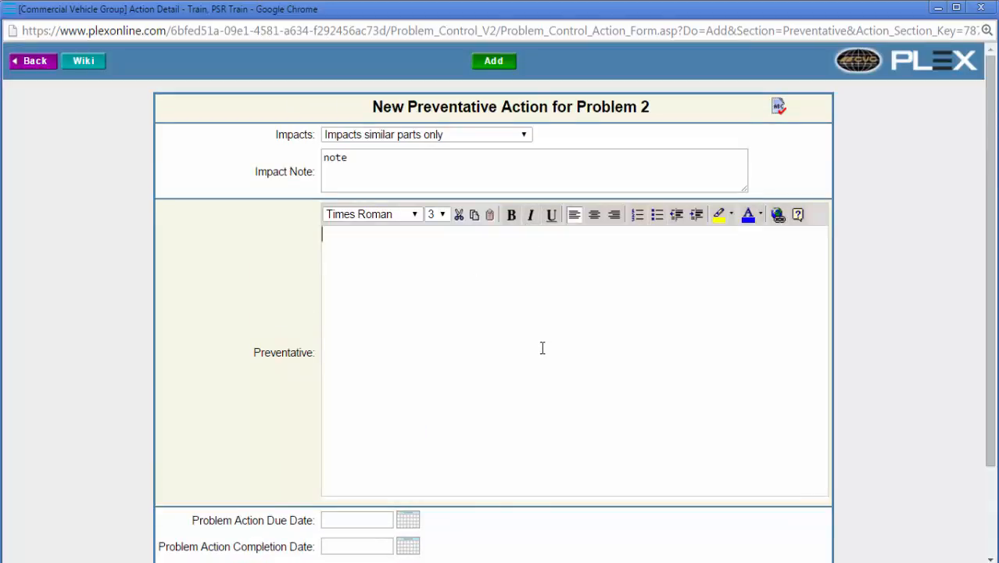
{"action": "type", "text": "test"}
{"action": "left_click", "coordinate": [504, 65]}
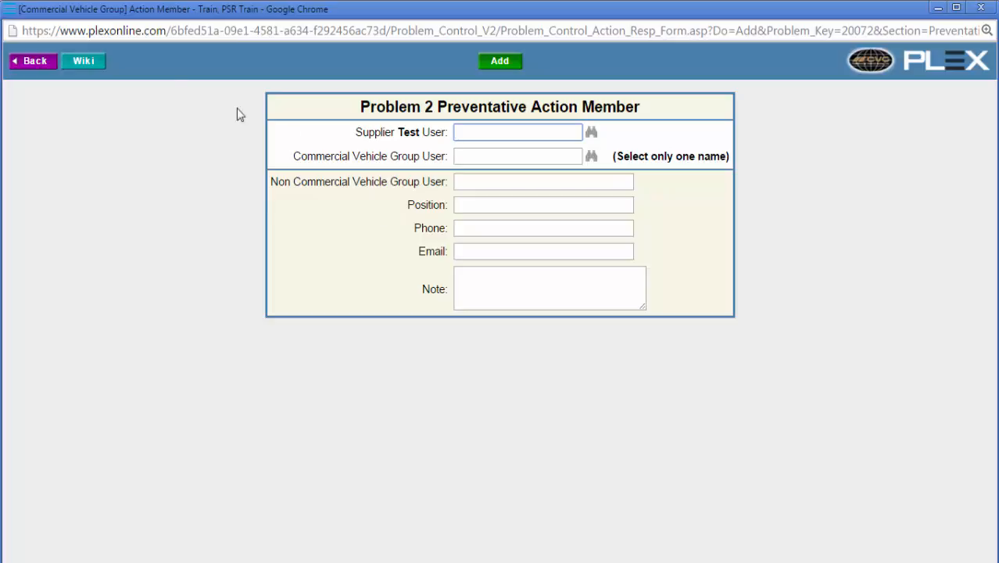
{"action": "left_click", "coordinate": [34, 61]}
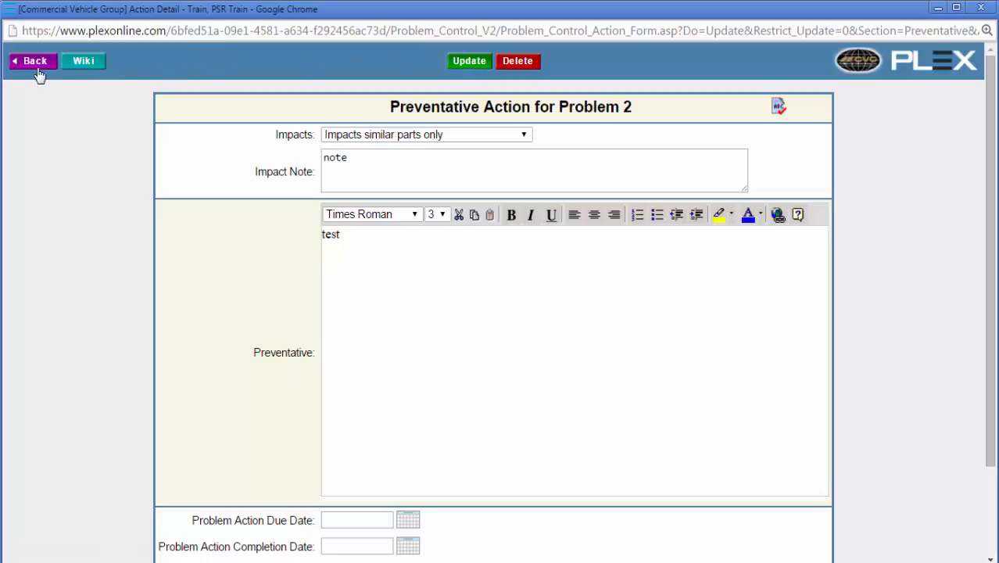
{"action": "left_click", "coordinate": [35, 66]}
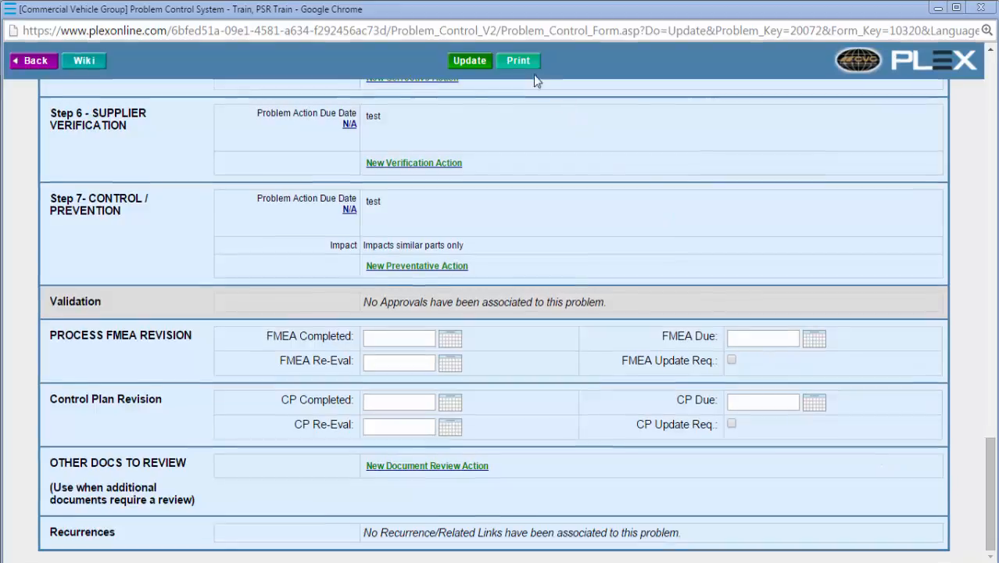
Step: Generate the printable 8D problem report with all sections included and start emailing it
{"action": "left_click", "coordinate": [524, 66]}
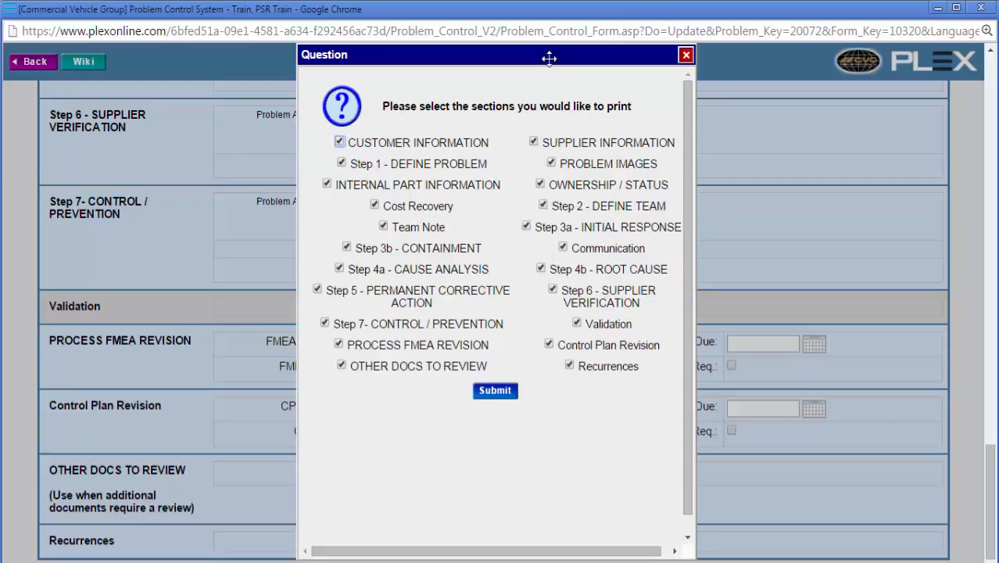
{"action": "left_click", "coordinate": [495, 391]}
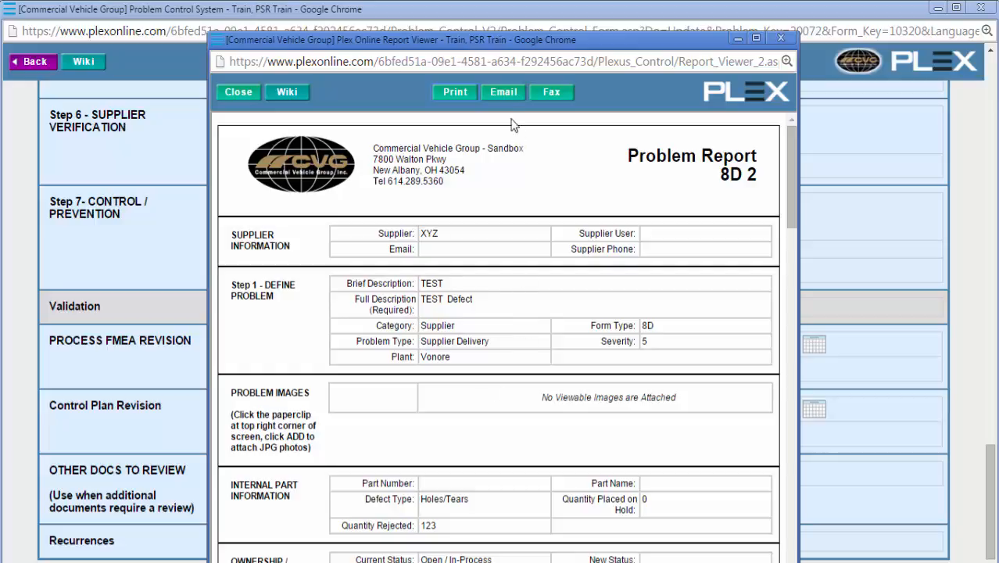
{"action": "left_click", "coordinate": [502, 94]}
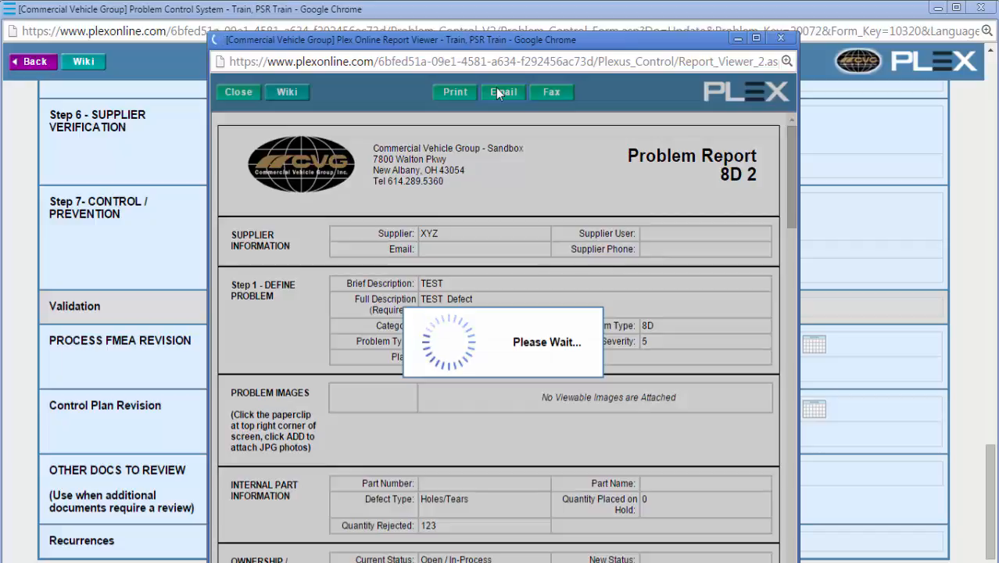